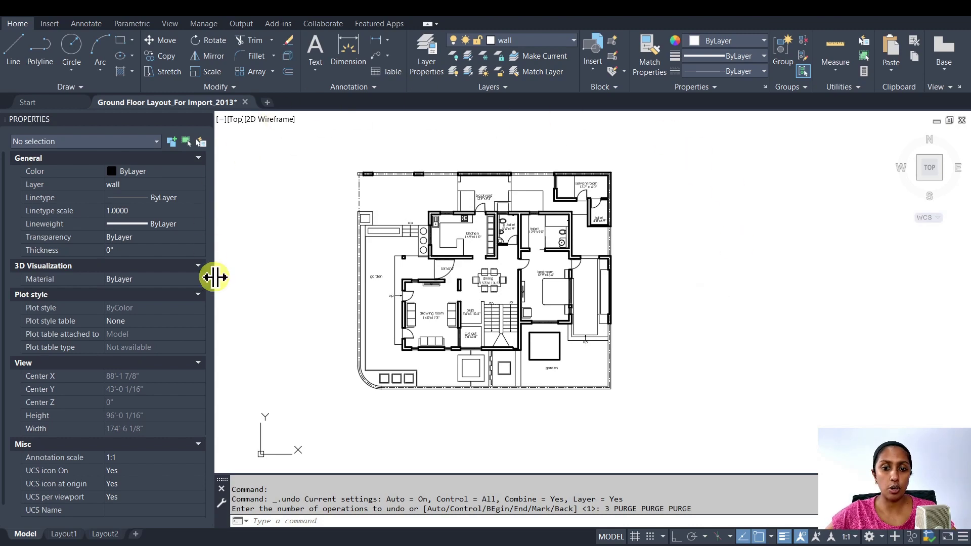
{"action": "scroll", "coordinate": [674, 361], "scroll_direction": "down", "scroll_amount": 4}
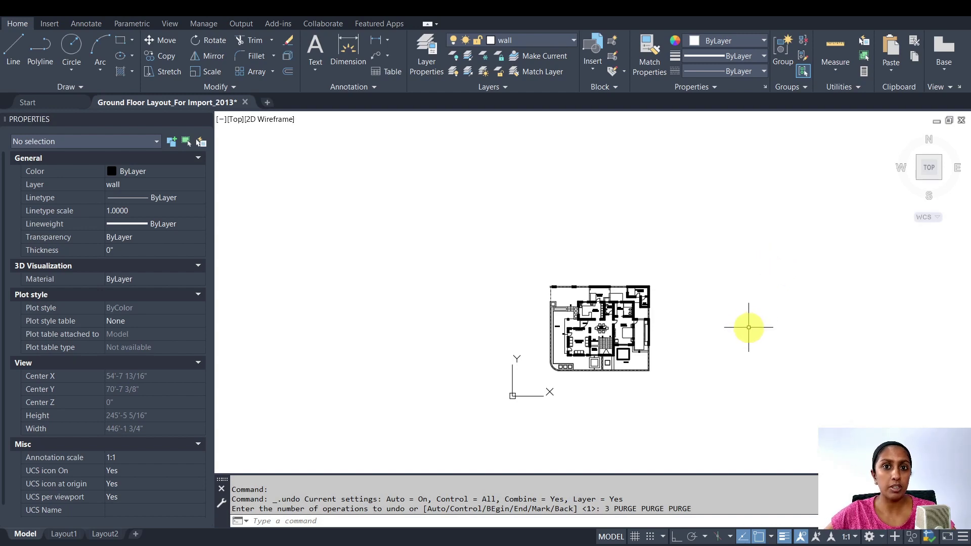
{"action": "scroll", "coordinate": [696, 348], "scroll_direction": "up", "scroll_amount": 1}
{"action": "scroll", "coordinate": [696, 347], "scroll_direction": "up", "scroll_amount": 1}
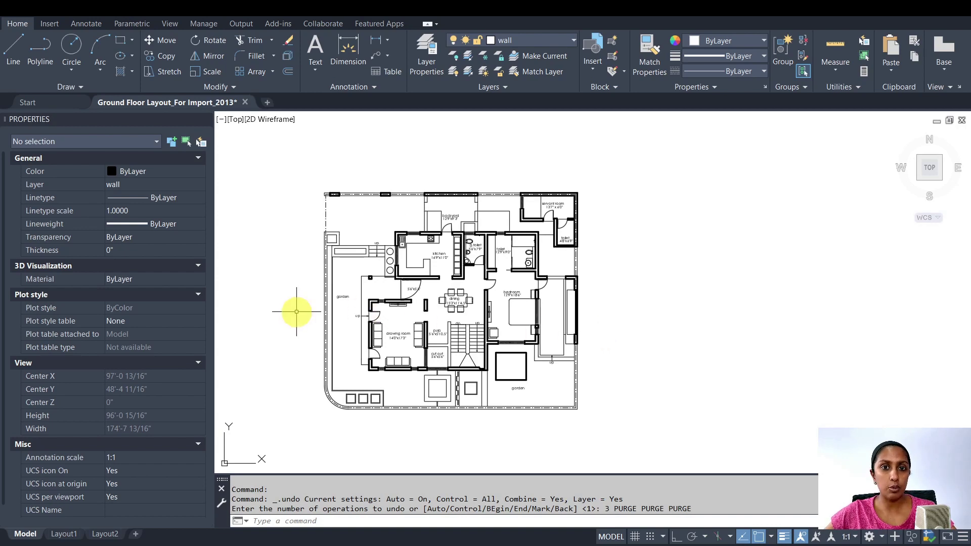
- Run PURGE and purge all checked unused items, including the PROJECT TITLE arial and Annotative styles
{"action": "type", "text": "purge"}
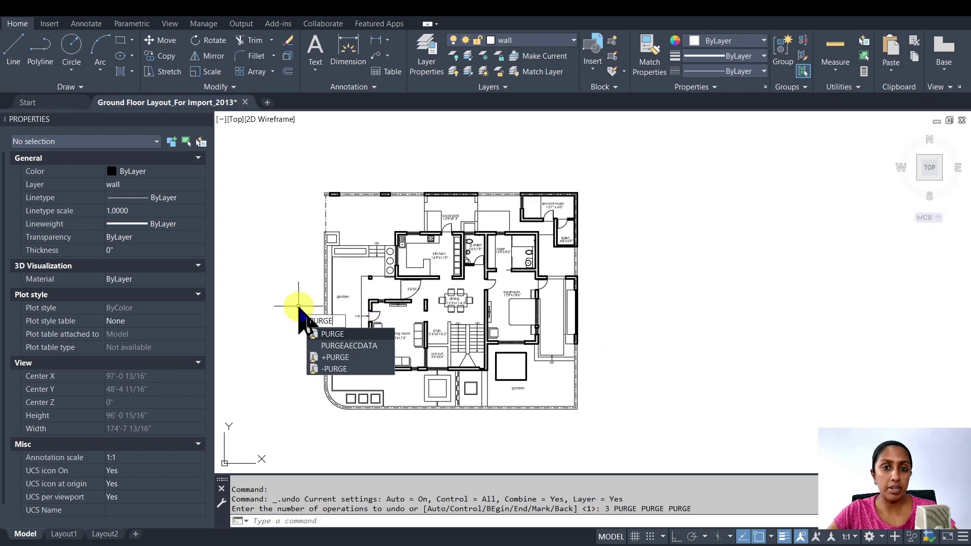
{"action": "key", "text": "Return"}
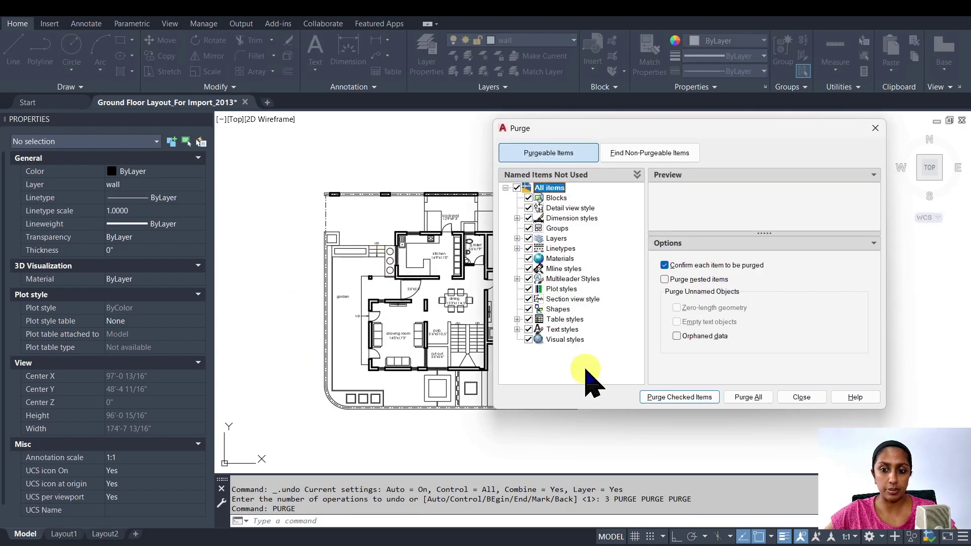
{"action": "left_click", "coordinate": [735, 399]}
{"action": "left_click", "coordinate": [452, 272]}
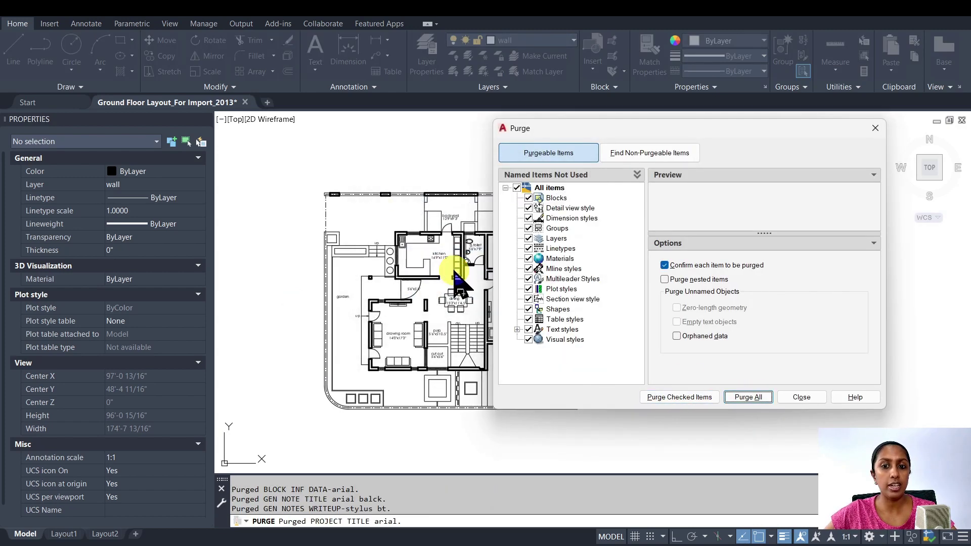
{"action": "left_click", "coordinate": [785, 398]}
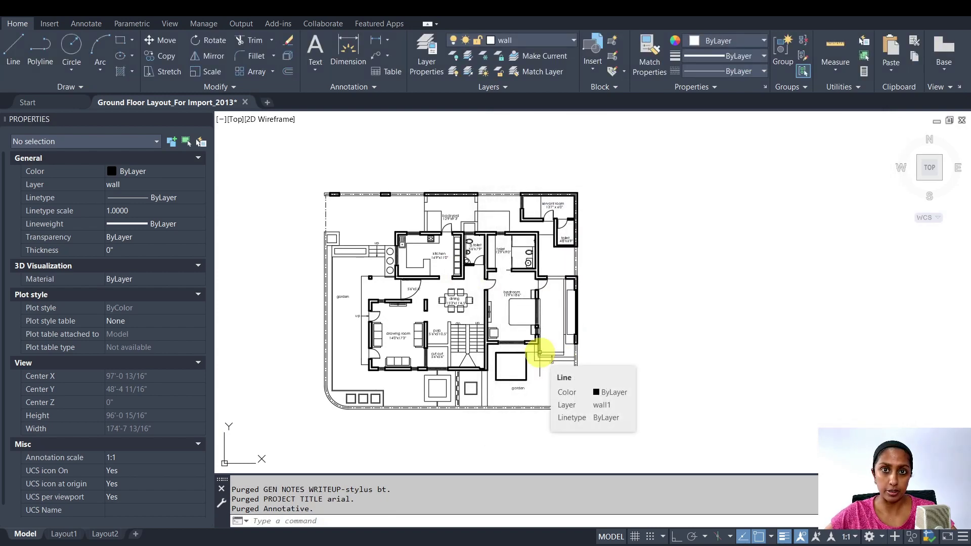
- Pan the AutoCAD plan toward the kitchen area
{"action": "key", "text": "Escape"}
{"action": "key", "text": "Escape"}
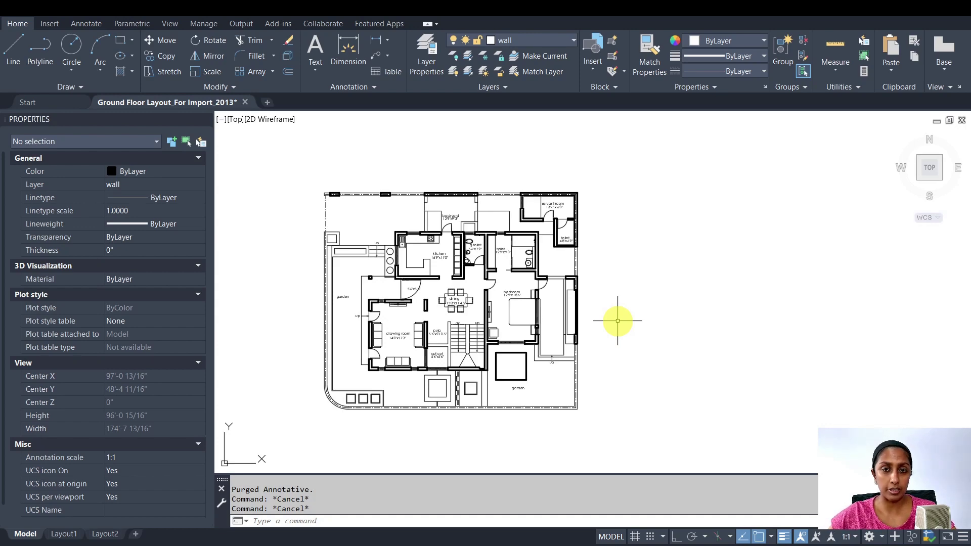
{"action": "scroll", "coordinate": [404, 304], "scroll_direction": "up", "scroll_amount": 4}
{"action": "middle_click_drag", "start_coordinate": [514, 265], "coordinate": [567, 316]}
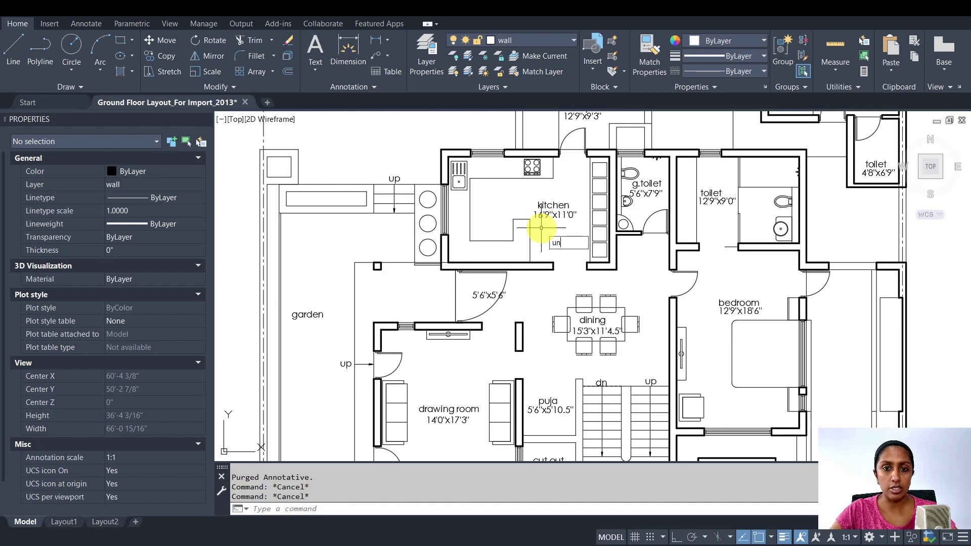
{"action": "right_click", "coordinate": [541, 228]}
{"action": "key", "text": "Escape"}
- Review the Drawing Units (Architectural inches) with UN and cancel without changes
{"action": "type", "text": "un"}
{"action": "key", "text": "Return"}
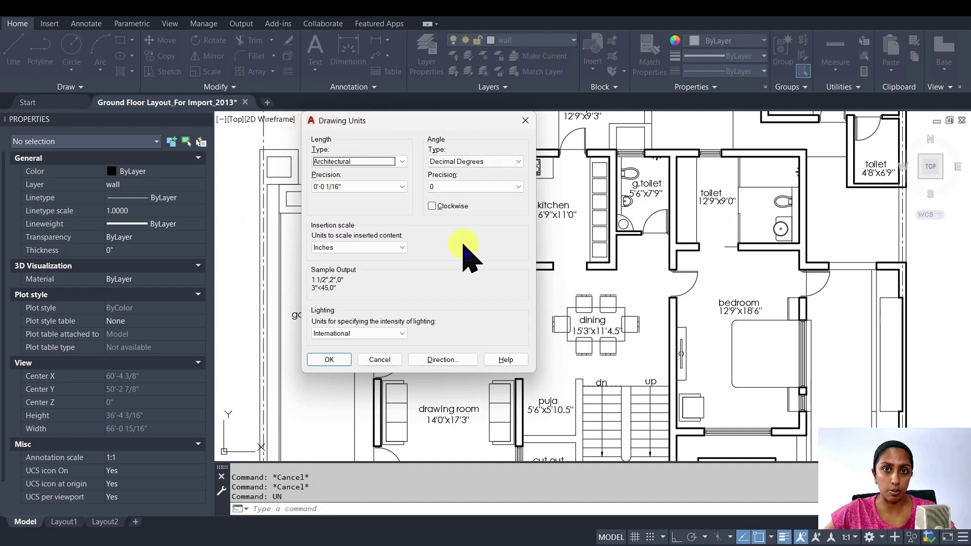
{"action": "left_click", "coordinate": [380, 360]}
- Zoom to extents so the whole floor plan fits the view
{"action": "scroll", "coordinate": [387, 354], "scroll_direction": "down", "scroll_amount": 2}
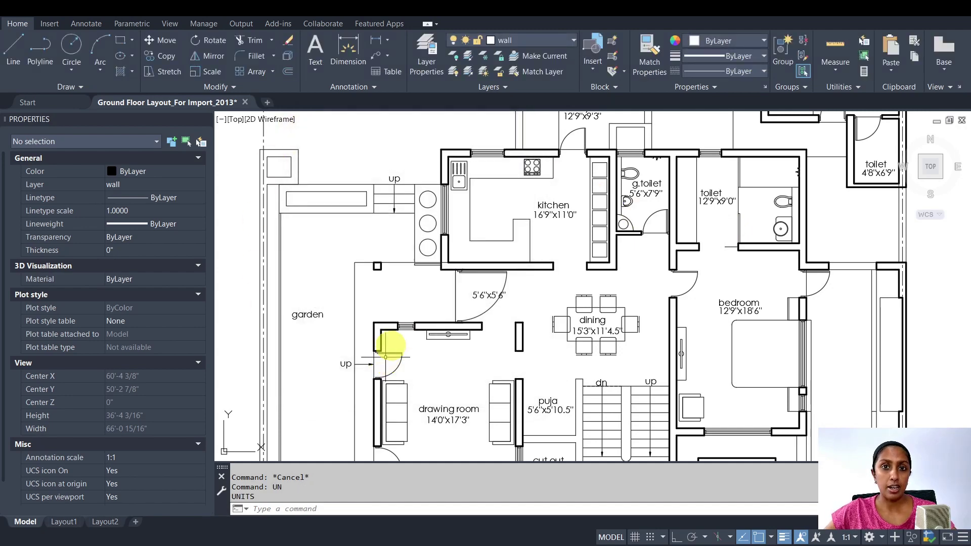
{"action": "type", "text": "z"}
{"action": "key", "text": "Return"}
{"action": "type", "text": "e"}
{"action": "key", "text": "Return"}
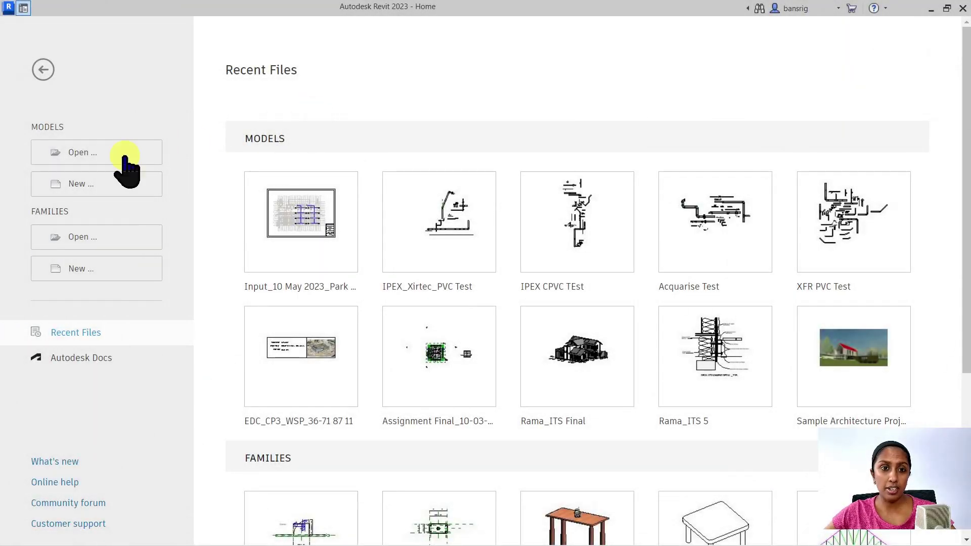
- Create a new Revit project from the Architectural Template
{"action": "left_click", "coordinate": [96, 189]}
{"action": "left_click", "coordinate": [359, 163]}
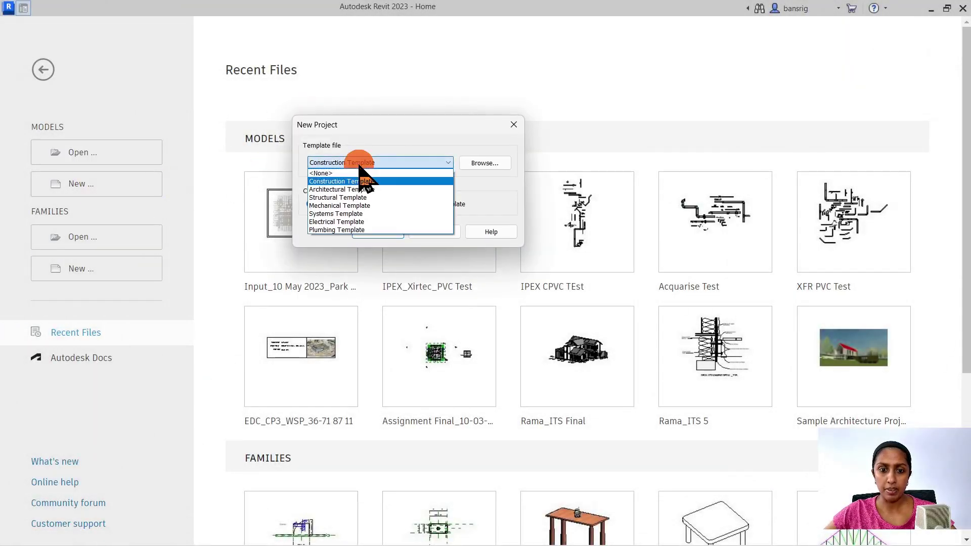
{"action": "left_click", "coordinate": [365, 190]}
{"action": "left_click", "coordinate": [380, 232]}
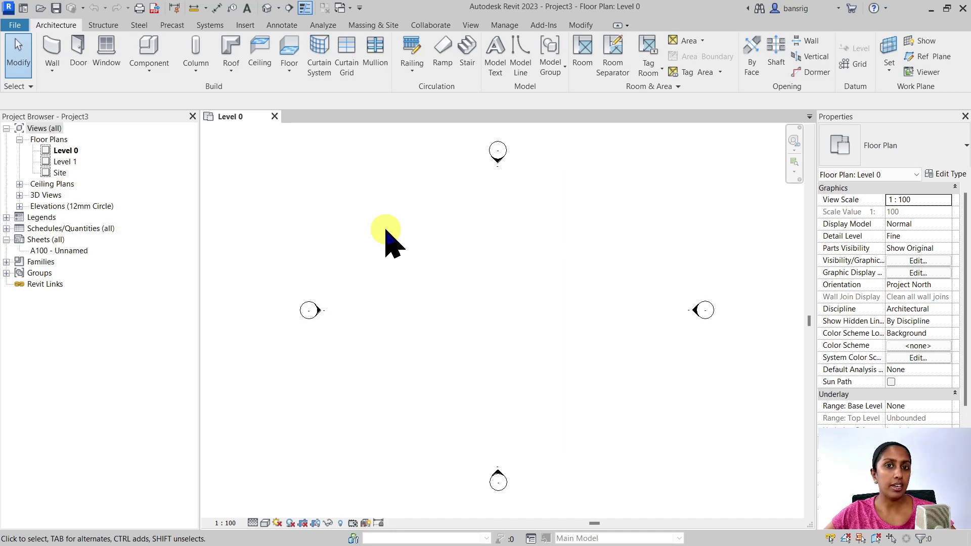
- Switch the ribbon to the Insert tab
{"action": "left_click", "coordinate": [246, 26]}
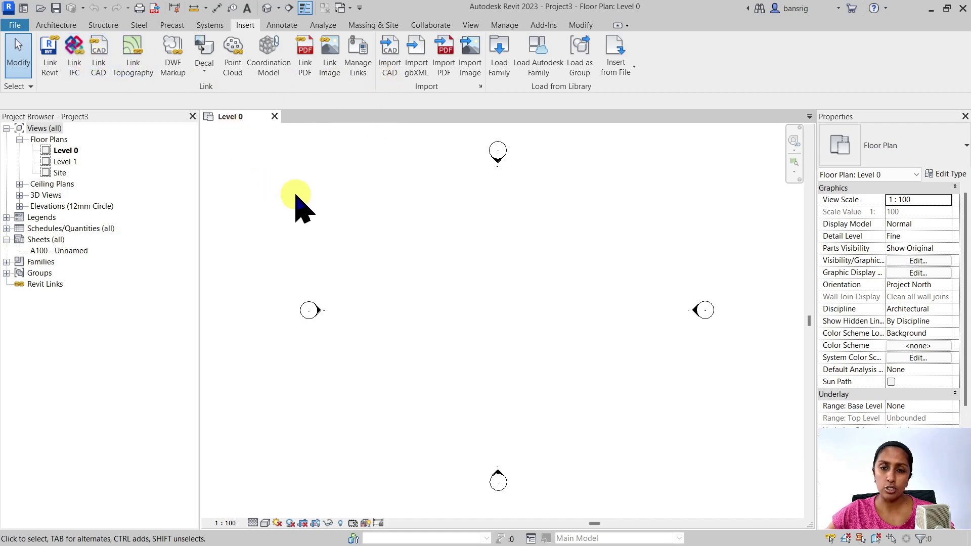
- Pick Ground Floor Layout_For Import.dwg from the Desktop in Link CAD, with Black and White colours and All layers
{"action": "left_click", "coordinate": [104, 73]}
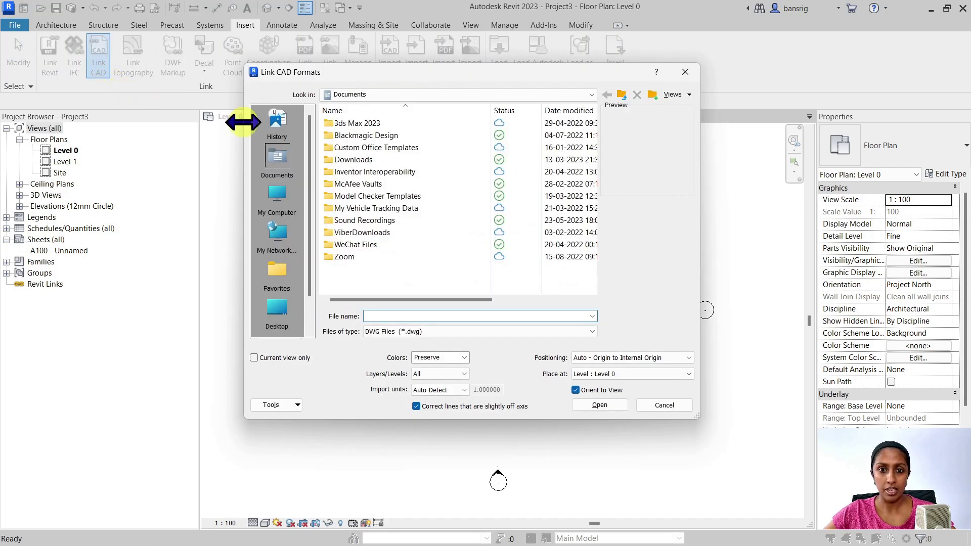
{"action": "left_click", "coordinate": [283, 314]}
{"action": "left_click", "coordinate": [354, 270]}
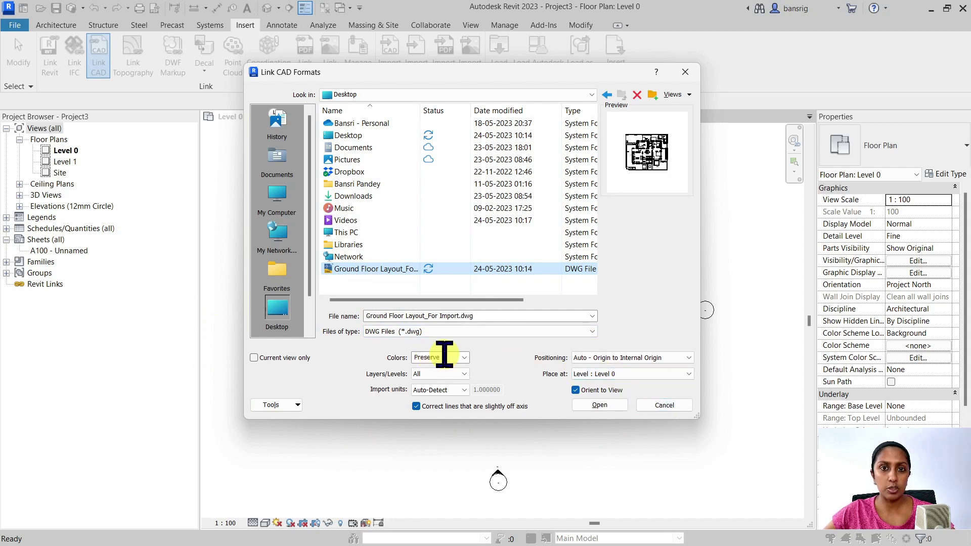
{"action": "left_click", "coordinate": [465, 358]}
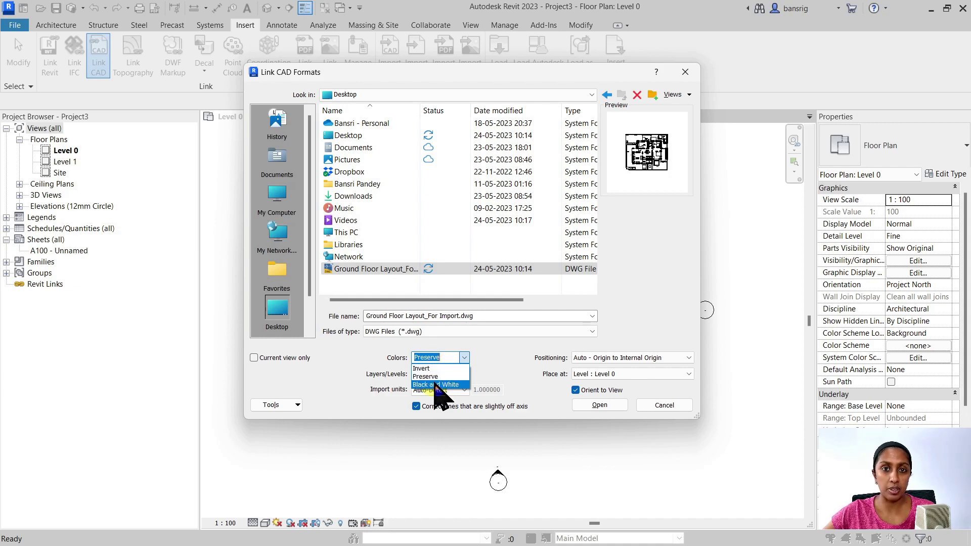
{"action": "left_click", "coordinate": [434, 384]}
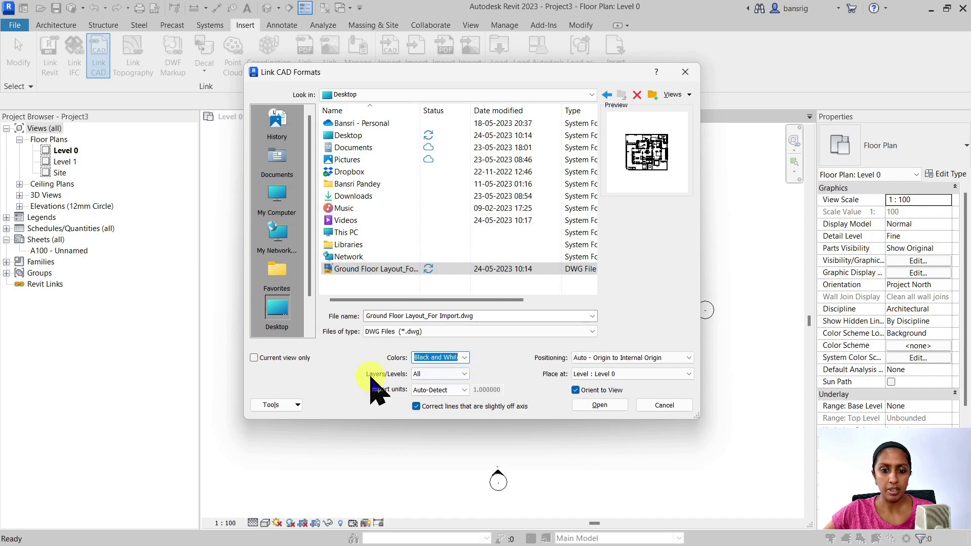
{"action": "left_click", "coordinate": [462, 375]}
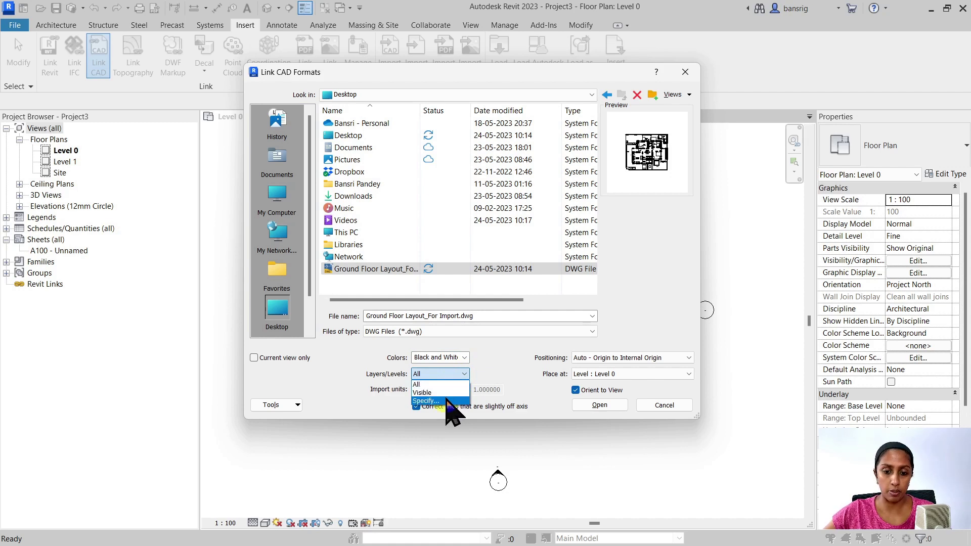
{"action": "left_click", "coordinate": [436, 386]}
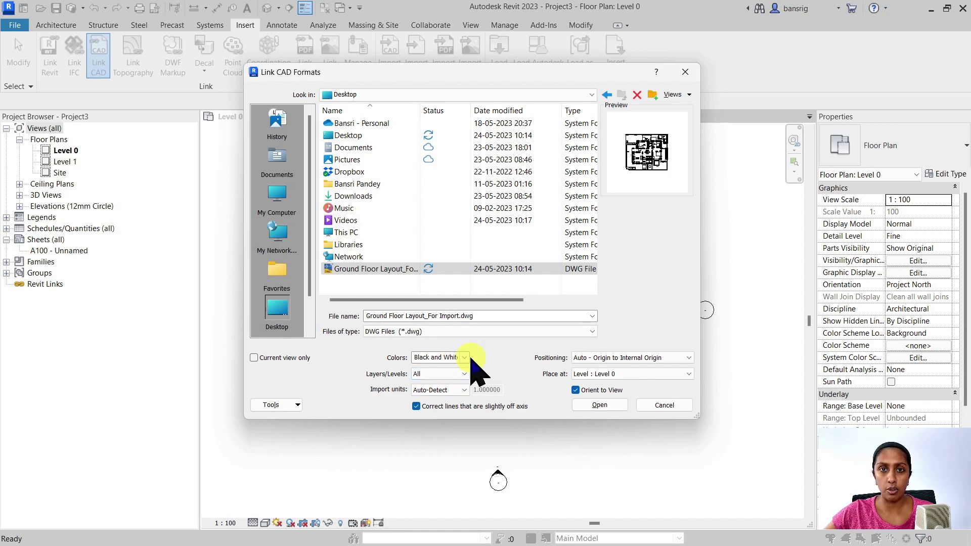
- Link the DWG with Auto-Detect import units and Auto - Center to Center positioning
{"action": "left_click", "coordinate": [435, 390]}
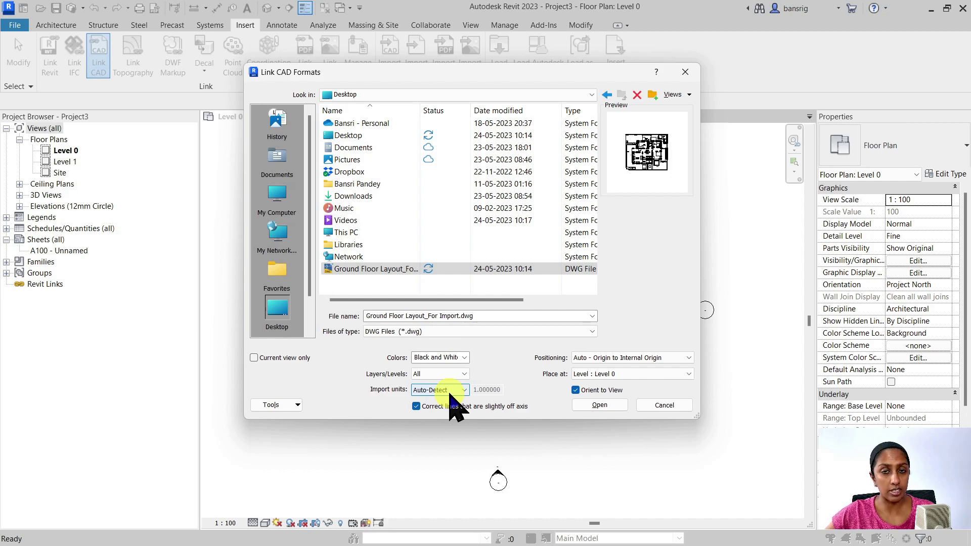
{"action": "left_click", "coordinate": [449, 393]}
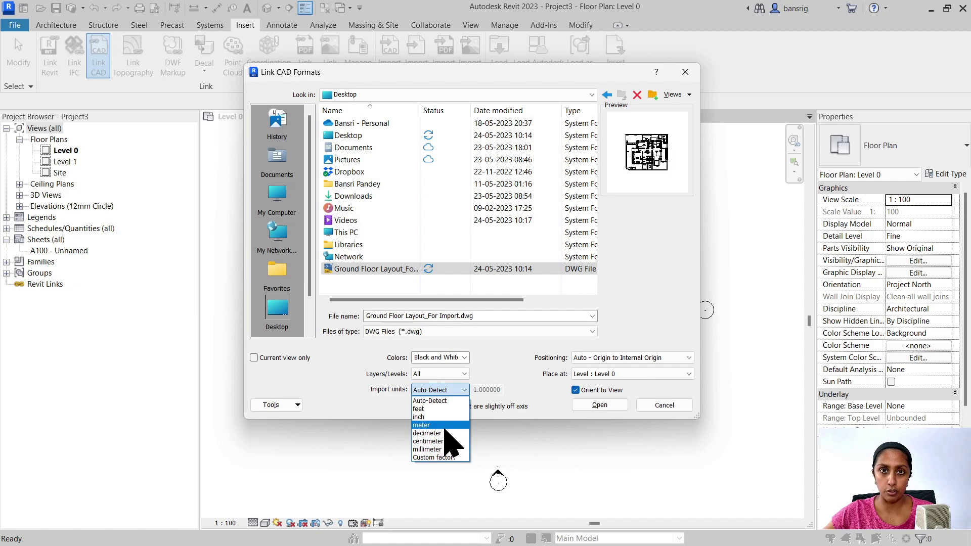
{"action": "left_click", "coordinate": [497, 380]}
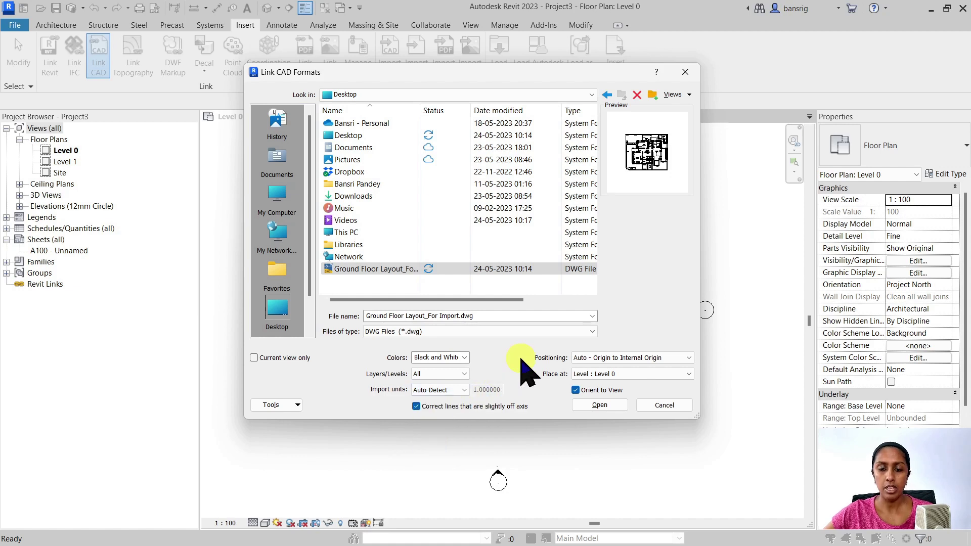
{"action": "left_click", "coordinate": [612, 359]}
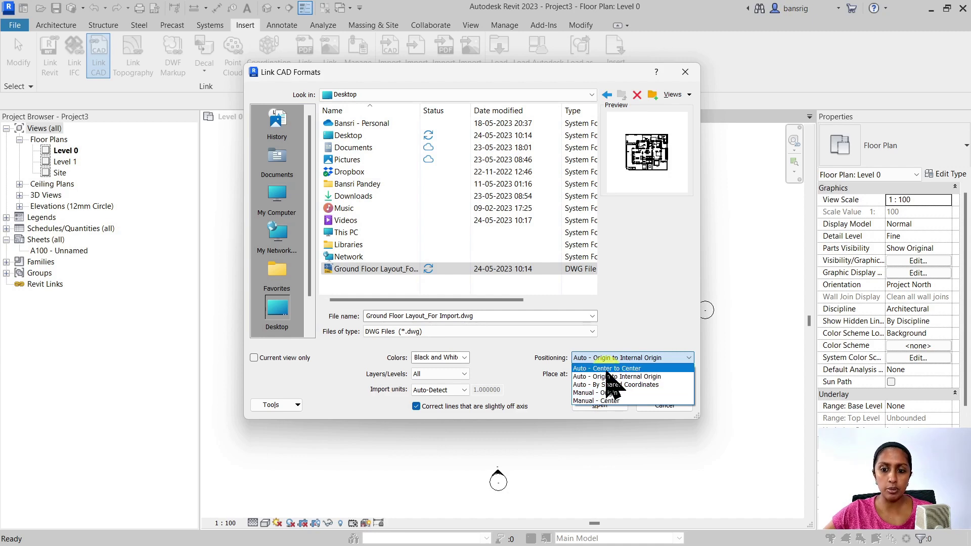
{"action": "left_click", "coordinate": [611, 369]}
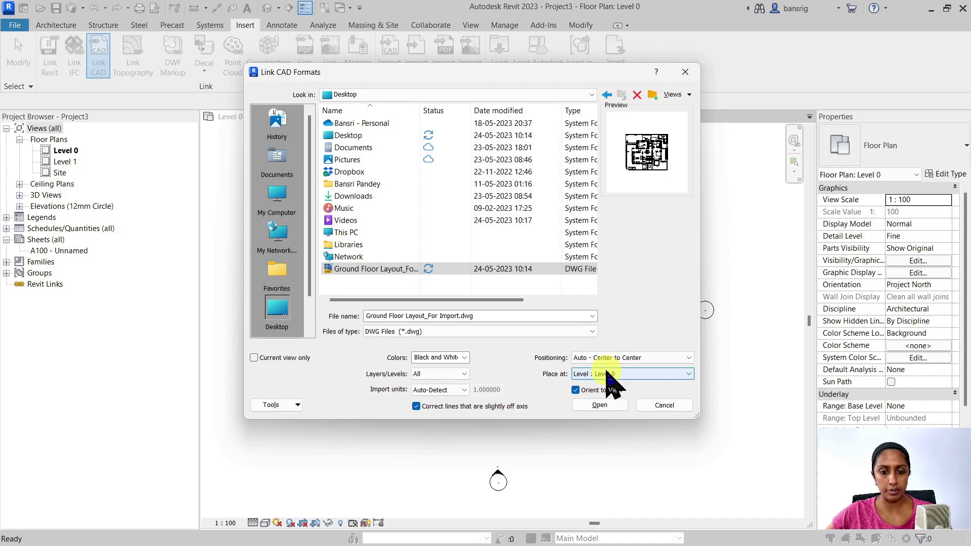
{"action": "left_click", "coordinate": [596, 407]}
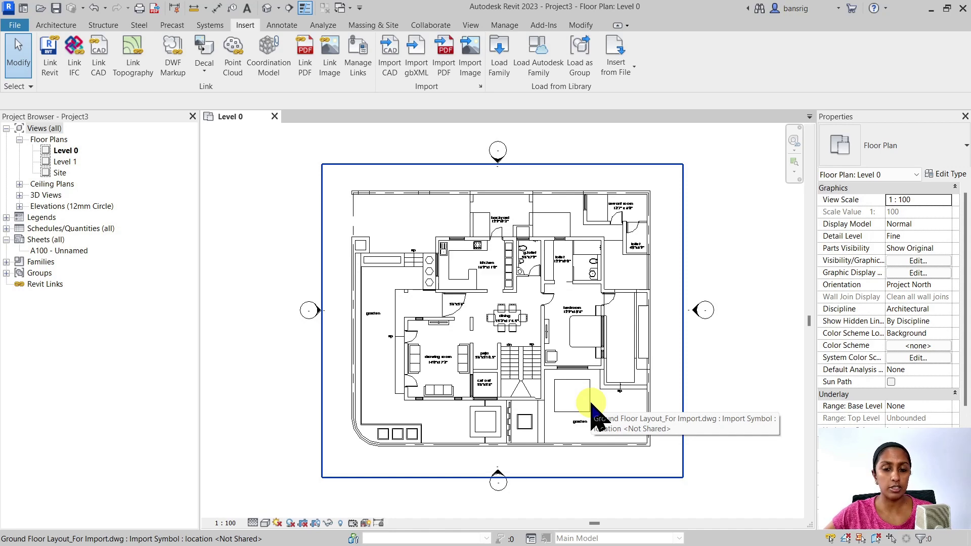
- Set the project length units to feet and fractional inches
{"action": "scroll", "coordinate": [444, 245], "scroll_direction": "up", "scroll_amount": 1}
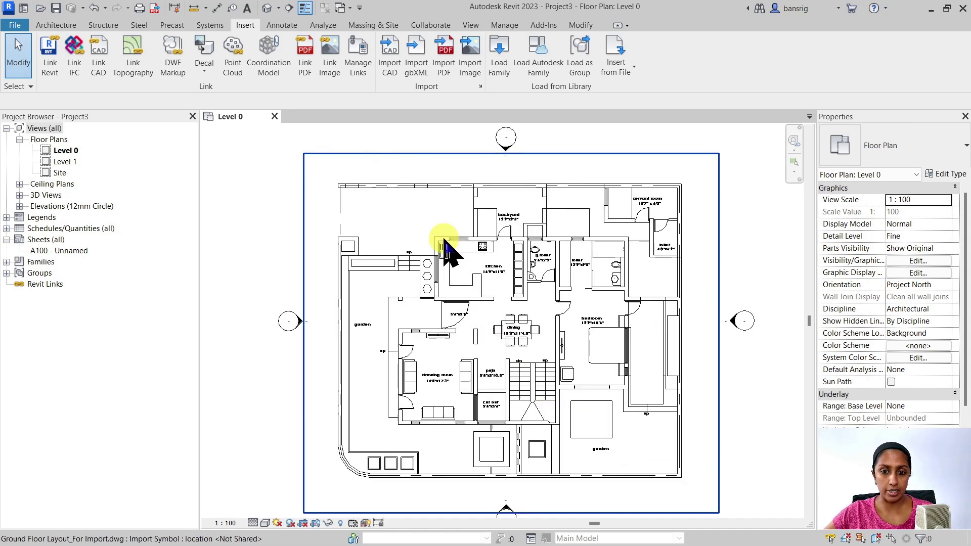
{"action": "scroll", "coordinate": [444, 245], "scroll_direction": "up", "scroll_amount": 3}
{"action": "key", "text": "u"}
{"action": "key", "text": "n"}
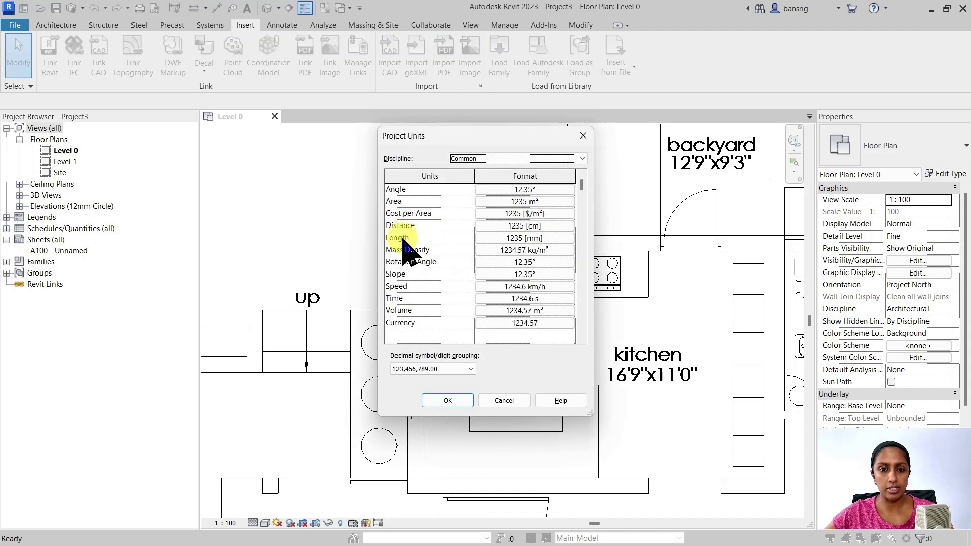
{"action": "left_click", "coordinate": [483, 238]}
{"action": "left_click", "coordinate": [494, 209]}
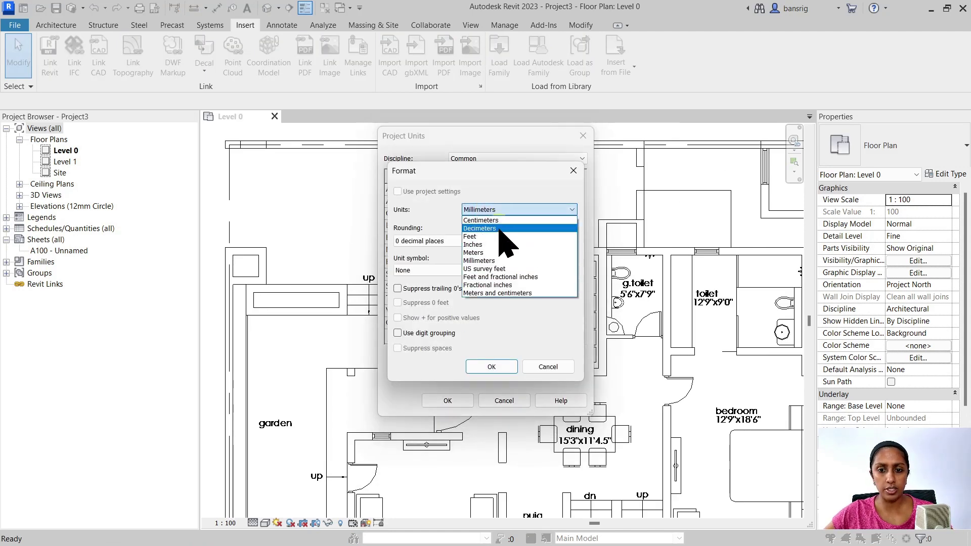
{"action": "left_click", "coordinate": [501, 276]}
{"action": "left_click", "coordinate": [490, 368]}
{"action": "left_click", "coordinate": [455, 401]}
- Preview the kitchen top wall's 0'9" thickness with Aligned Dimension, then cancel
{"action": "key", "text": "d"}
{"action": "key", "text": "i"}
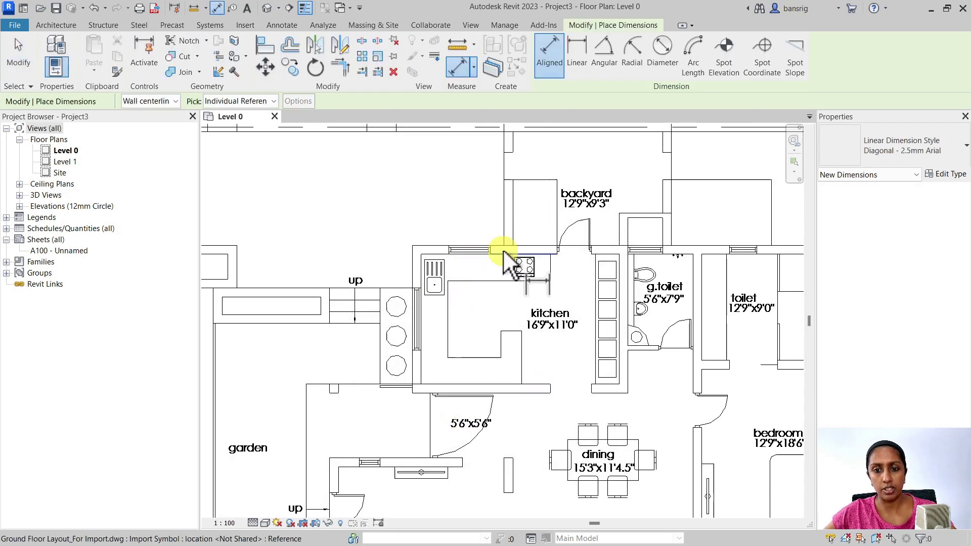
{"action": "scroll", "coordinate": [503, 254], "scroll_direction": "up", "scroll_amount": 2}
{"action": "scroll", "coordinate": [430, 397], "scroll_direction": "up", "scroll_amount": 2}
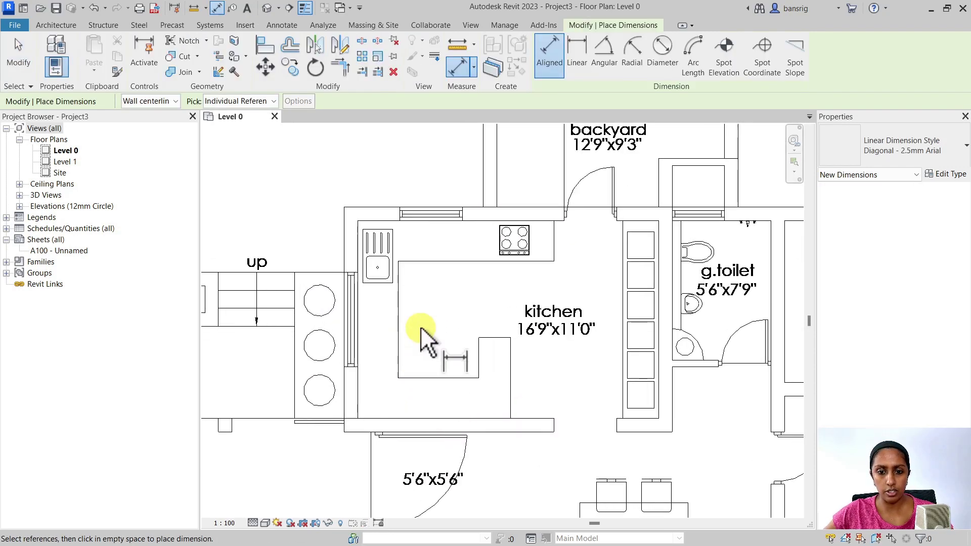
{"action": "left_click", "coordinate": [480, 221]}
{"action": "scroll", "coordinate": [479, 207], "scroll_direction": "up", "scroll_amount": 2}
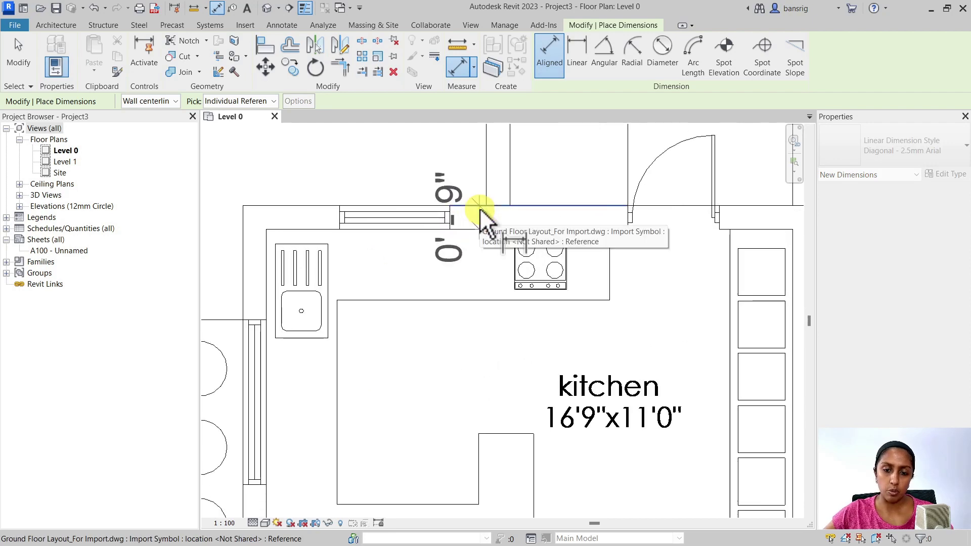
{"action": "key", "text": "Escape"}
{"action": "scroll", "coordinate": [475, 218], "scroll_direction": "down", "scroll_amount": 3}
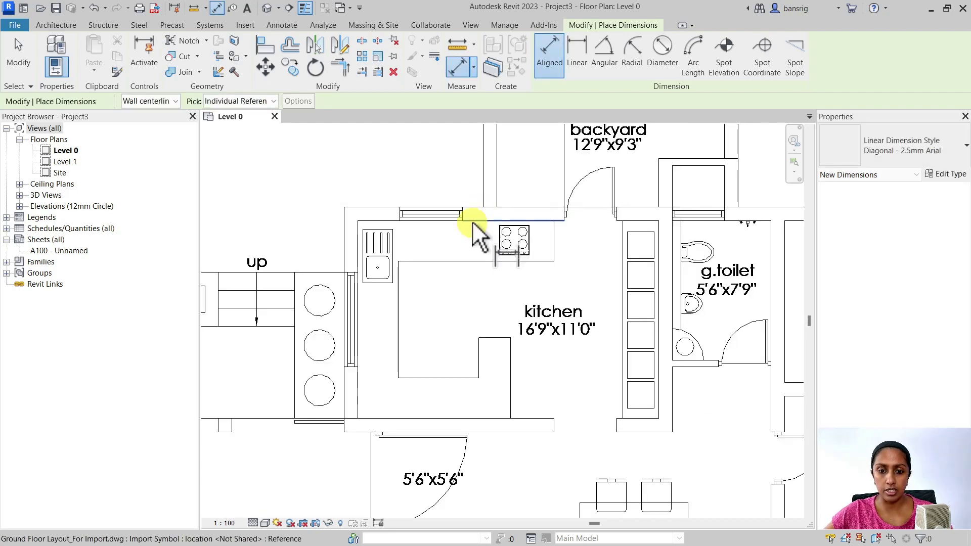
- Preview the kitchen's 16'-9" width and 11'-0" depth, cancelling each without placing
{"action": "left_click", "coordinate": [360, 361]}
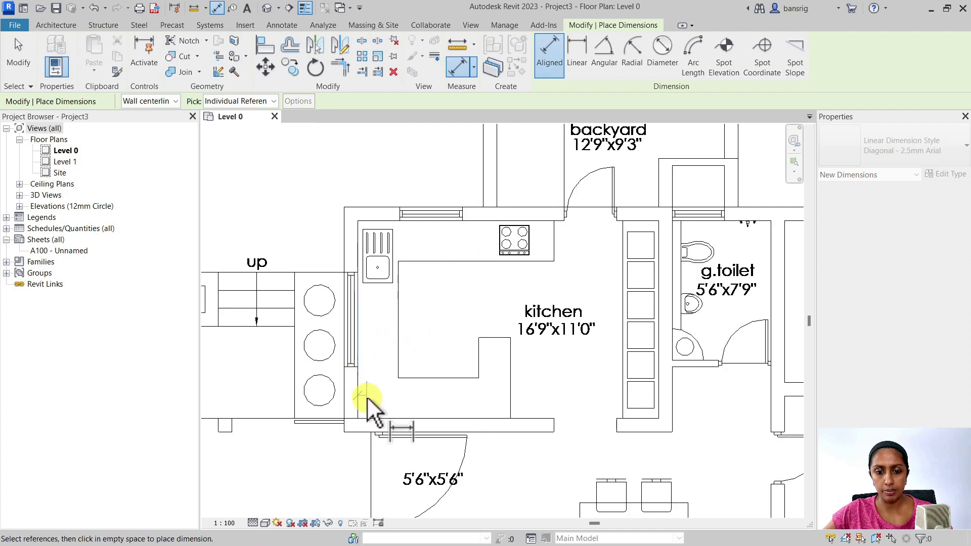
{"action": "left_click", "coordinate": [655, 384]}
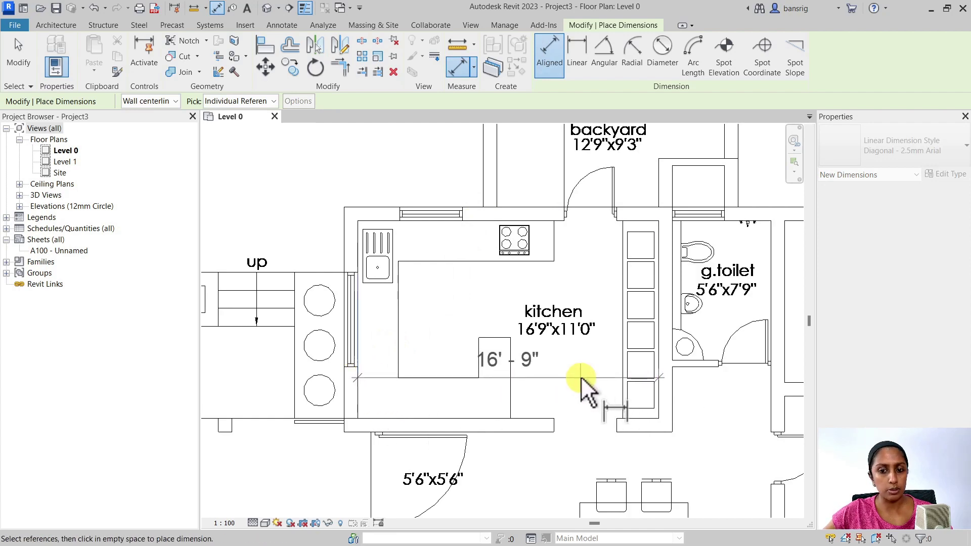
{"action": "key", "text": "Escape"}
{"action": "left_click", "coordinate": [472, 427]}
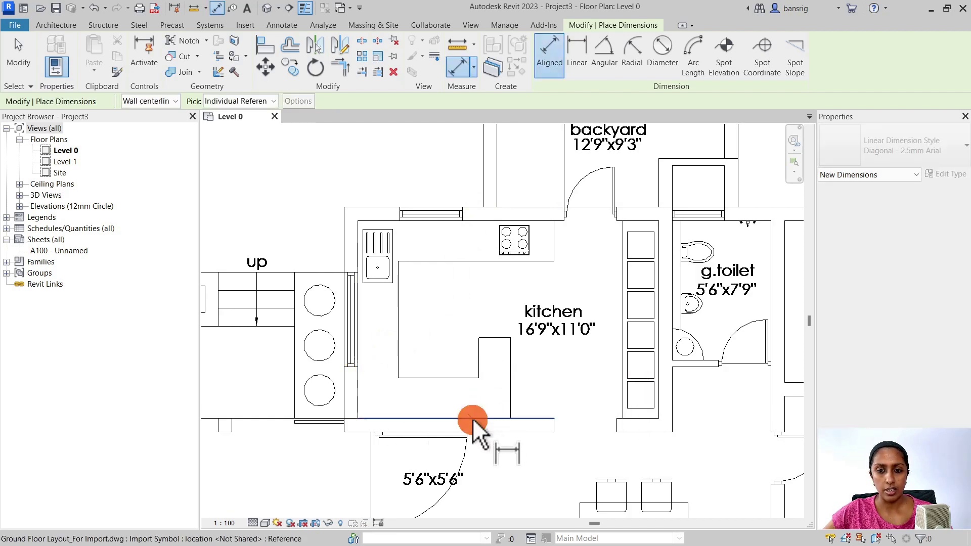
{"action": "left_click", "coordinate": [478, 224]}
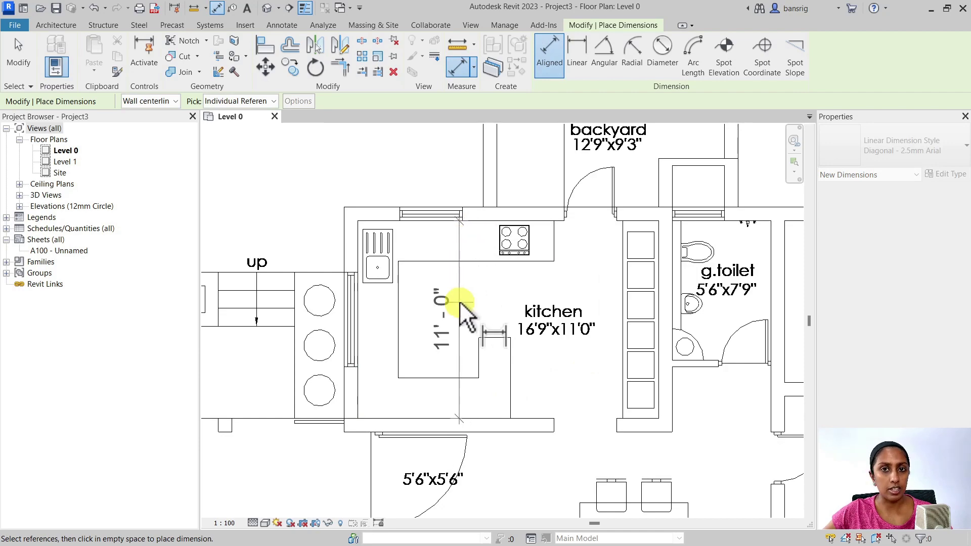
{"action": "key", "text": "Escape"}
{"action": "key", "text": "Escape"}
{"action": "scroll", "coordinate": [461, 309], "scroll_direction": "down", "scroll_amount": 2}
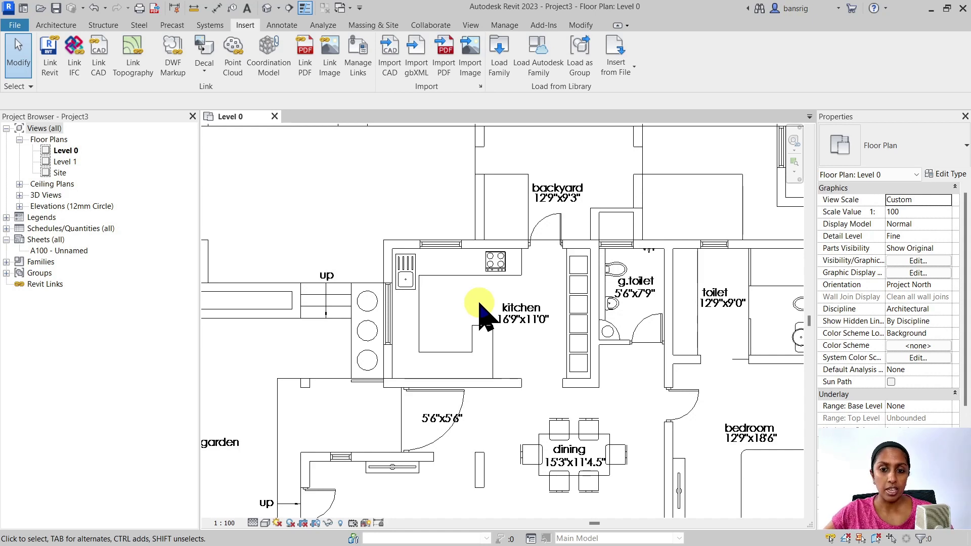
- Open the default 3D view and orbit to see the linked plan lying flat at Level 0
{"action": "scroll", "coordinate": [482, 309], "scroll_direction": "down", "scroll_amount": 2}
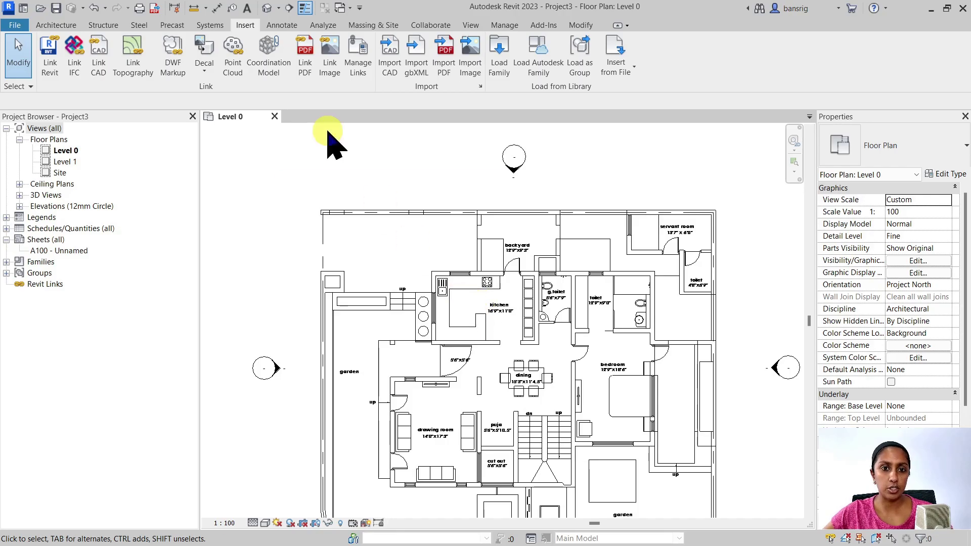
{"action": "left_click", "coordinate": [267, 8]}
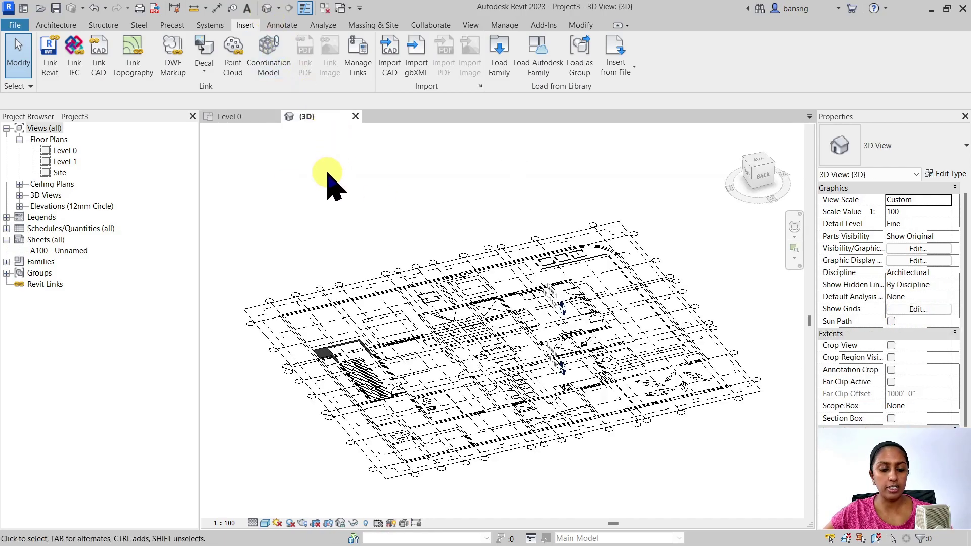
{"action": "middle_click_drag", "start_coordinate": [332, 184], "coordinate": [630, 351], "text": "shift"}
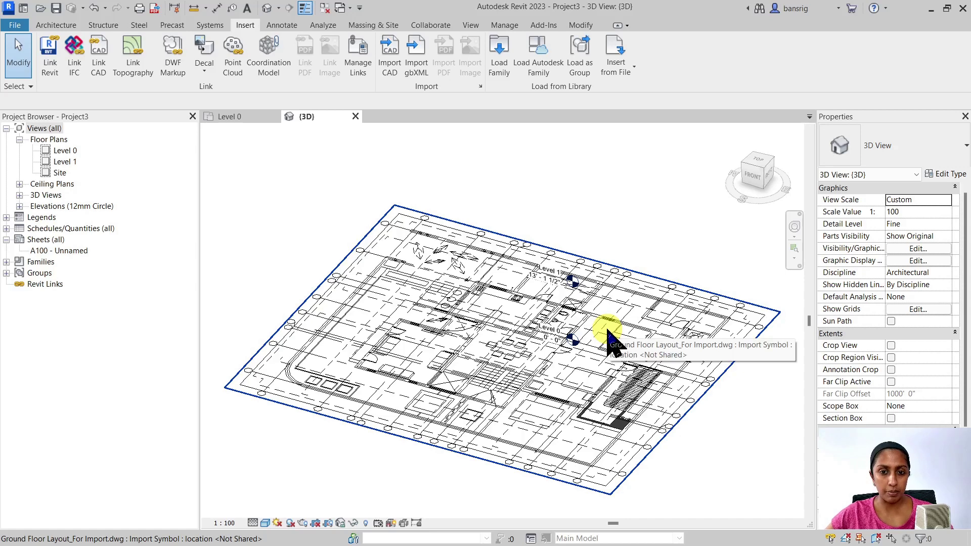
- Open Level 0 and delete the imported ground floor drawing
{"action": "double_click", "coordinate": [67, 150]}
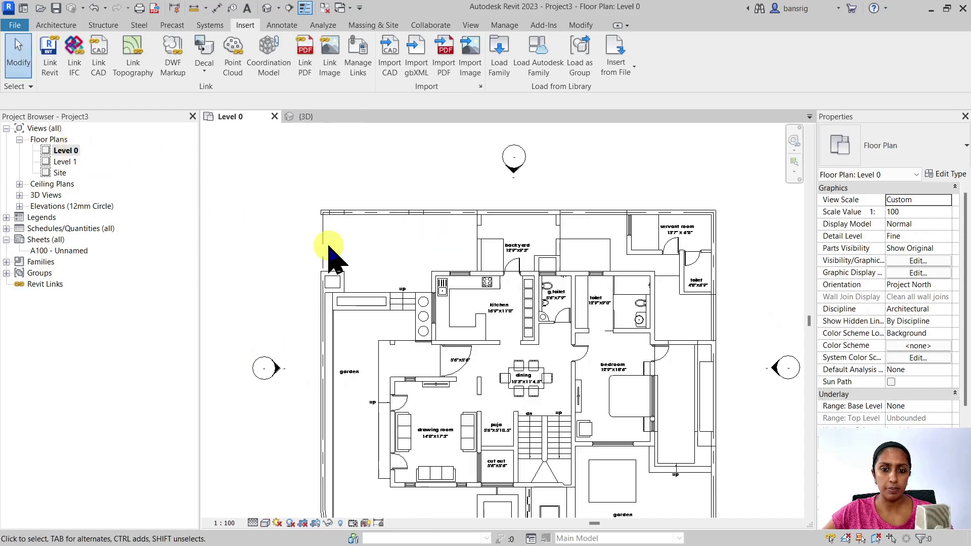
{"action": "left_click", "coordinate": [439, 283]}
{"action": "key", "text": "Delete"}
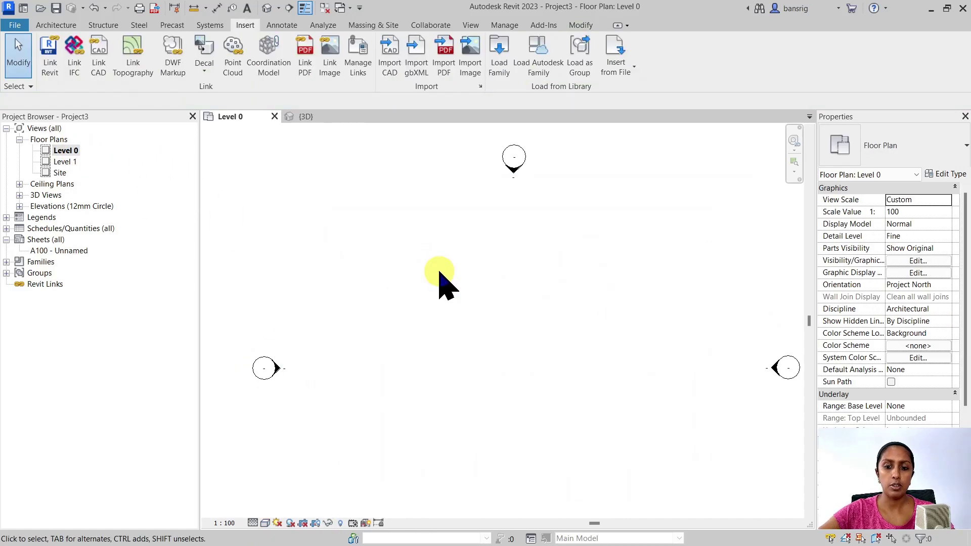
- Link Ground Floor Layout_For Import.dwg with Current view only enabled
{"action": "left_click", "coordinate": [102, 64]}
{"action": "left_click", "coordinate": [356, 269]}
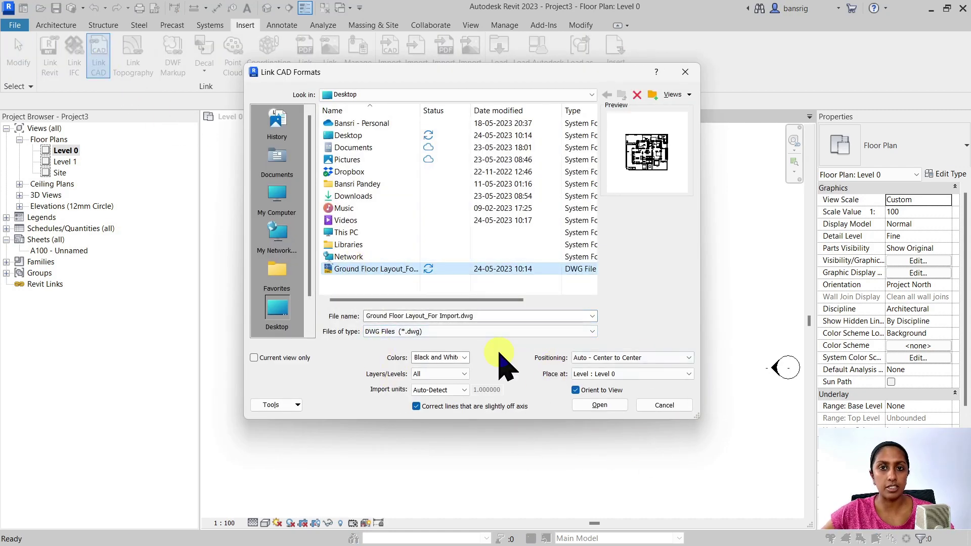
{"action": "left_click", "coordinate": [254, 358]}
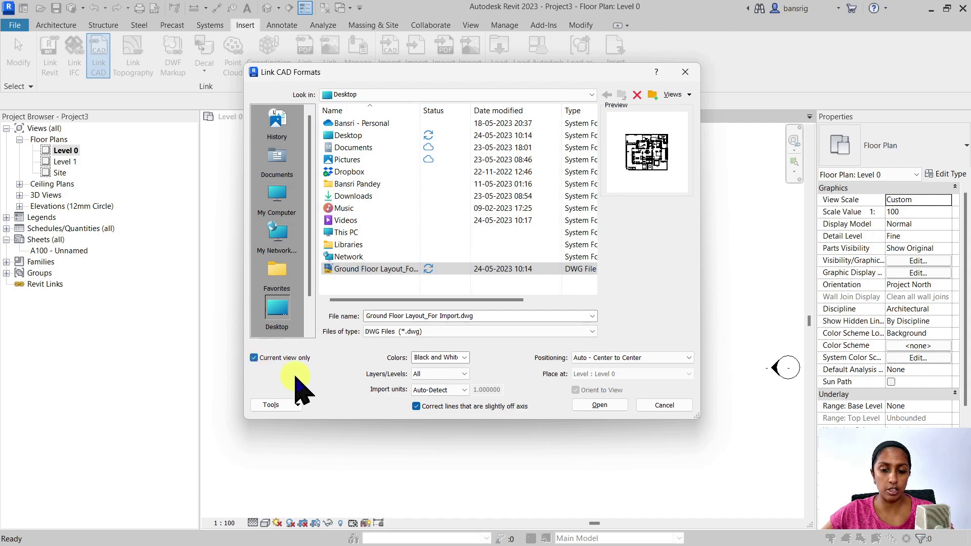
{"action": "left_click", "coordinate": [588, 407]}
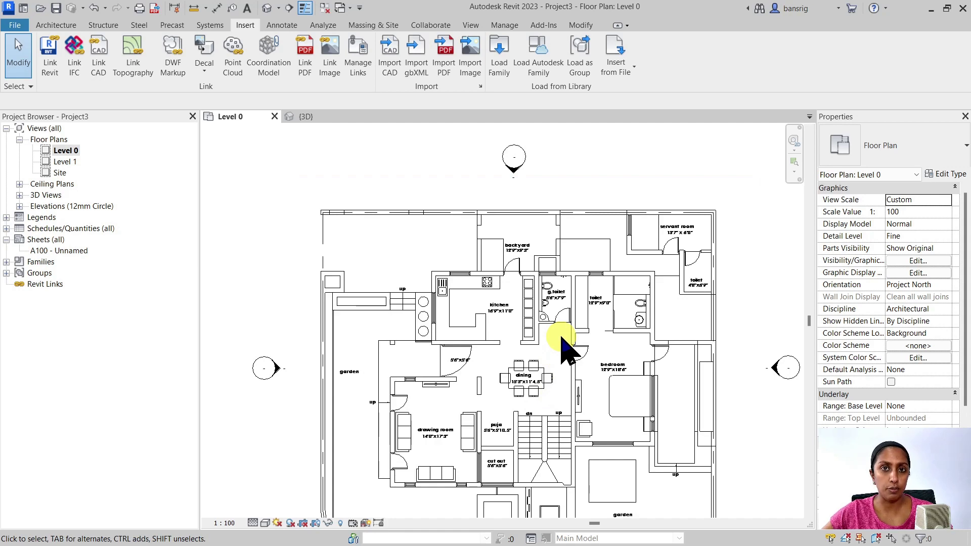
{"action": "left_click", "coordinate": [267, 8]}
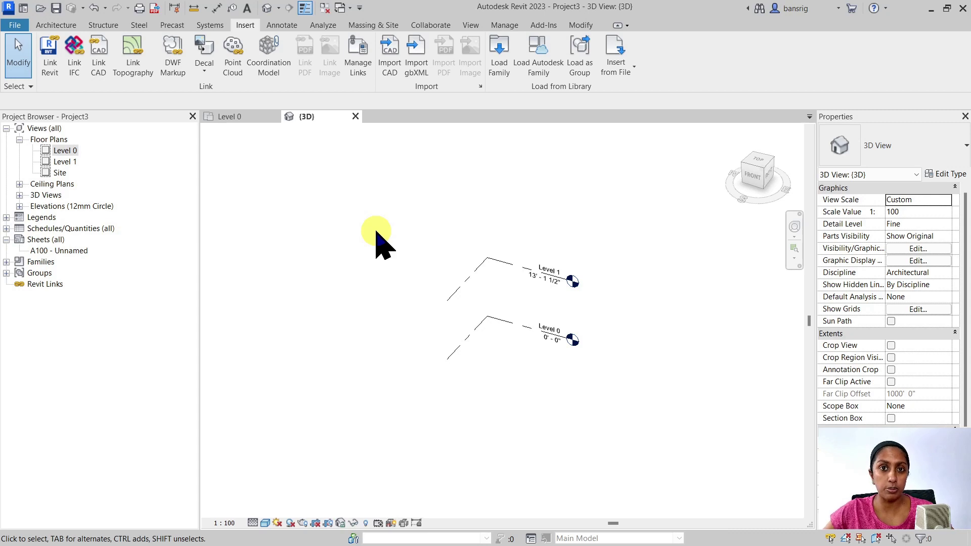
{"action": "double_click", "coordinate": [65, 150]}
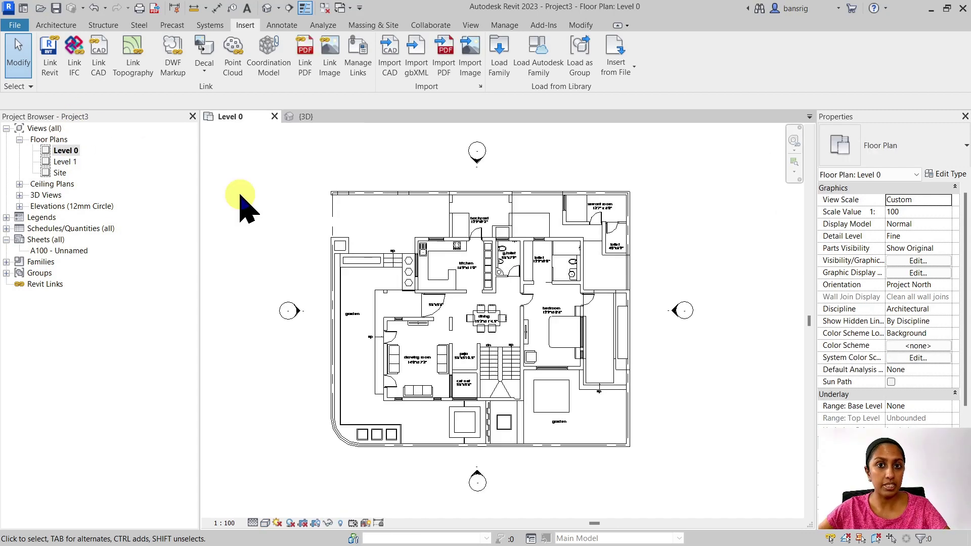
{"action": "left_click", "coordinate": [367, 65]}
- Unload the ground floor layout link from the CAD Formats list in Manage Links
{"action": "left_click", "coordinate": [353, 106]}
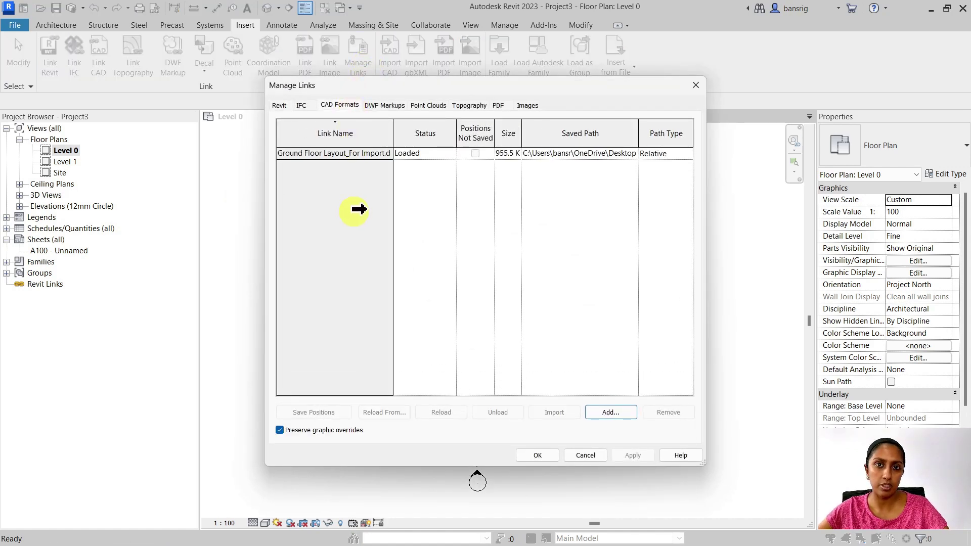
{"action": "left_click", "coordinate": [339, 153]}
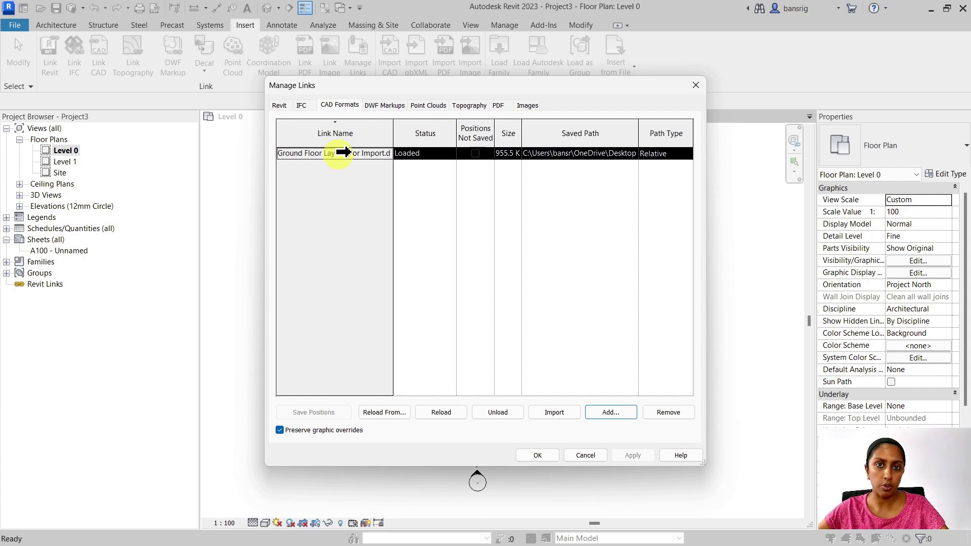
{"action": "left_click", "coordinate": [449, 413]}
{"action": "left_click", "coordinate": [448, 346]}
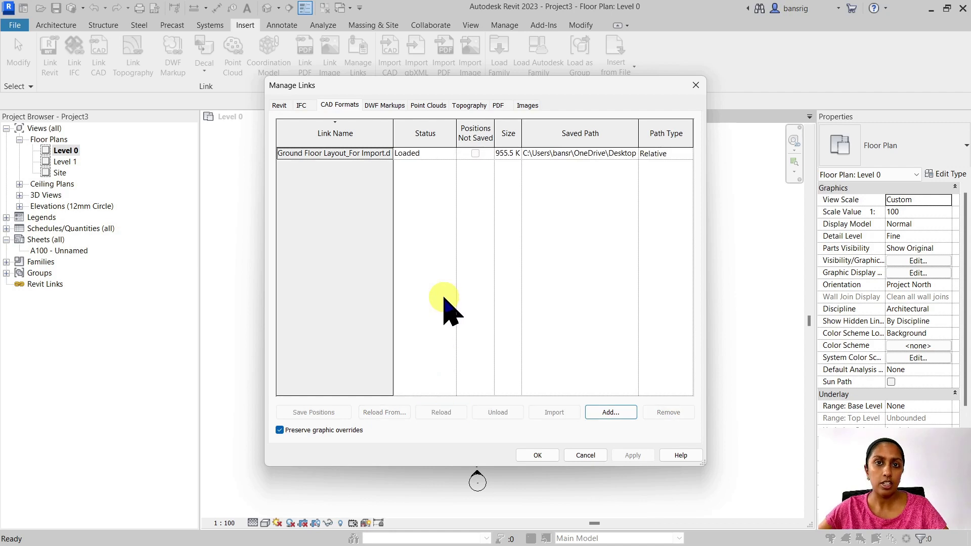
{"action": "left_click", "coordinate": [347, 153]}
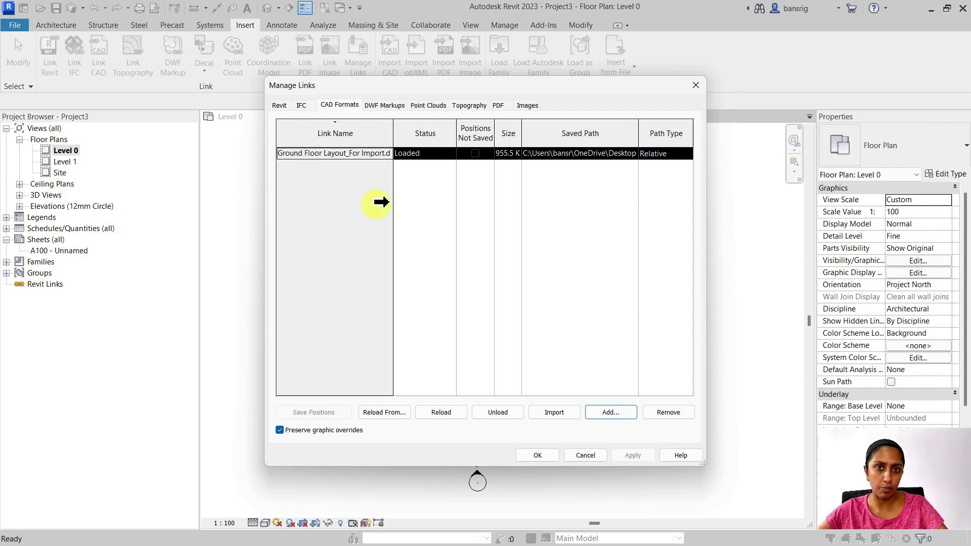
{"action": "left_click", "coordinate": [493, 412]}
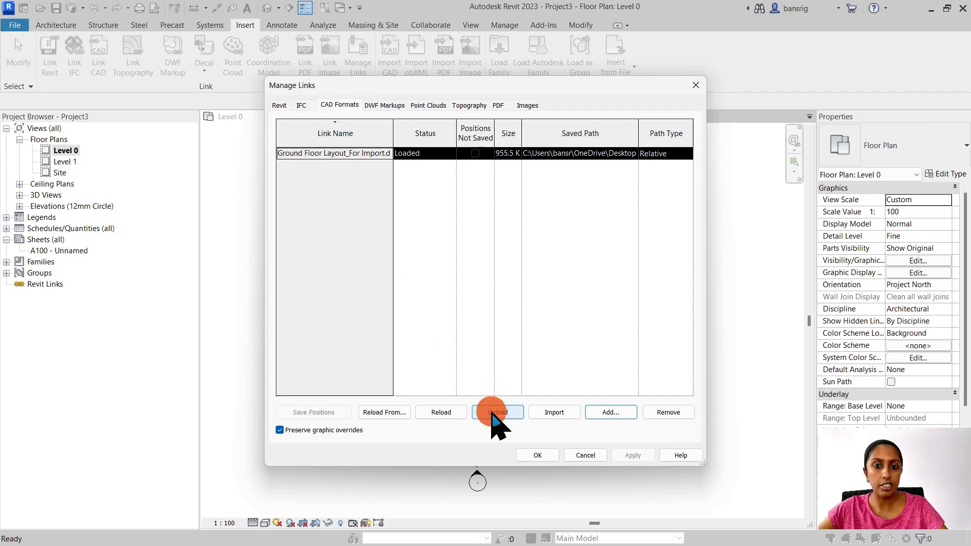
{"action": "left_click", "coordinate": [532, 455]}
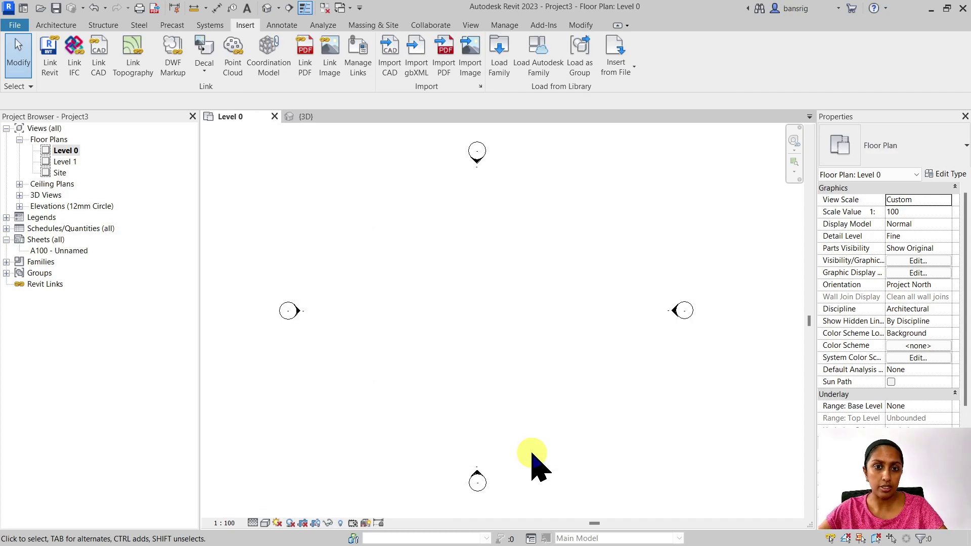
- Reload the ground floor layout link so it displays on Level 0 again
{"action": "left_click", "coordinate": [354, 65]}
{"action": "left_click", "coordinate": [339, 105]}
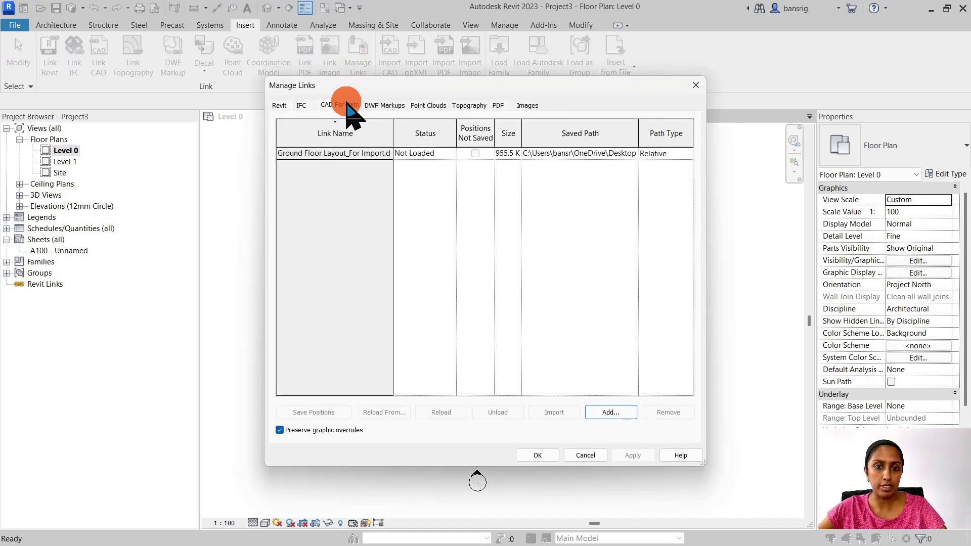
{"action": "left_click", "coordinate": [352, 152]}
{"action": "left_click", "coordinate": [442, 413]}
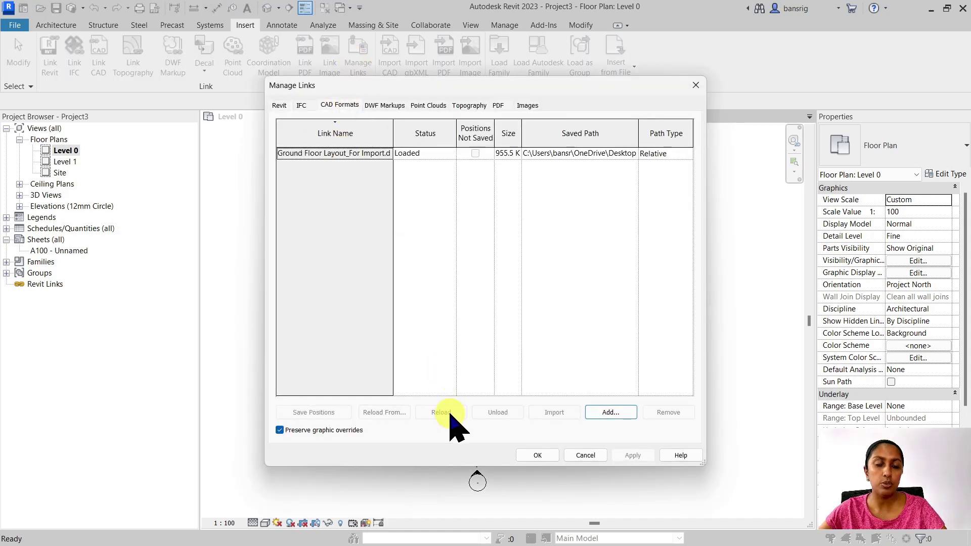
{"action": "left_click", "coordinate": [554, 455]}
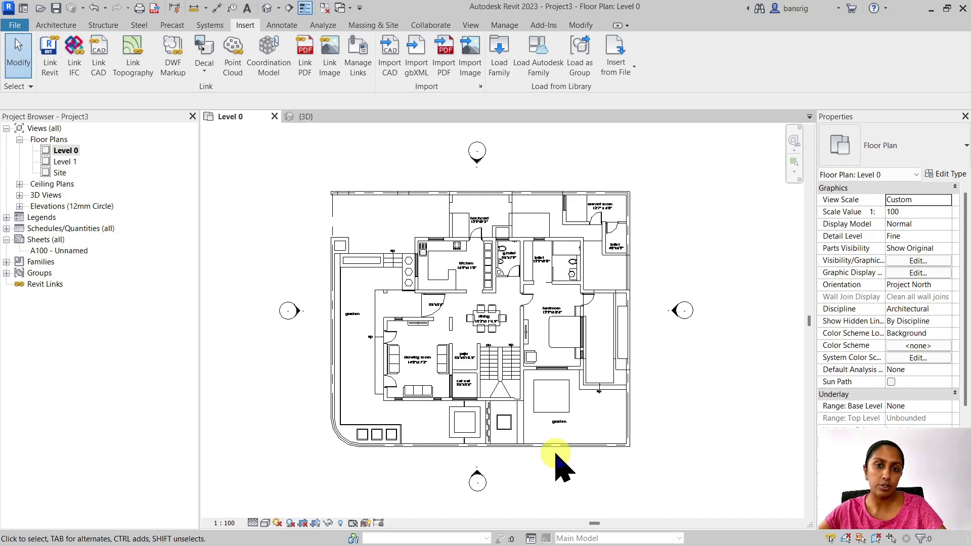
- Remove the ground floor layout DWG link from the CAD Formats list in Manage Links
{"action": "left_click", "coordinate": [357, 64]}
{"action": "left_click", "coordinate": [338, 105]}
{"action": "left_click", "coordinate": [356, 153]}
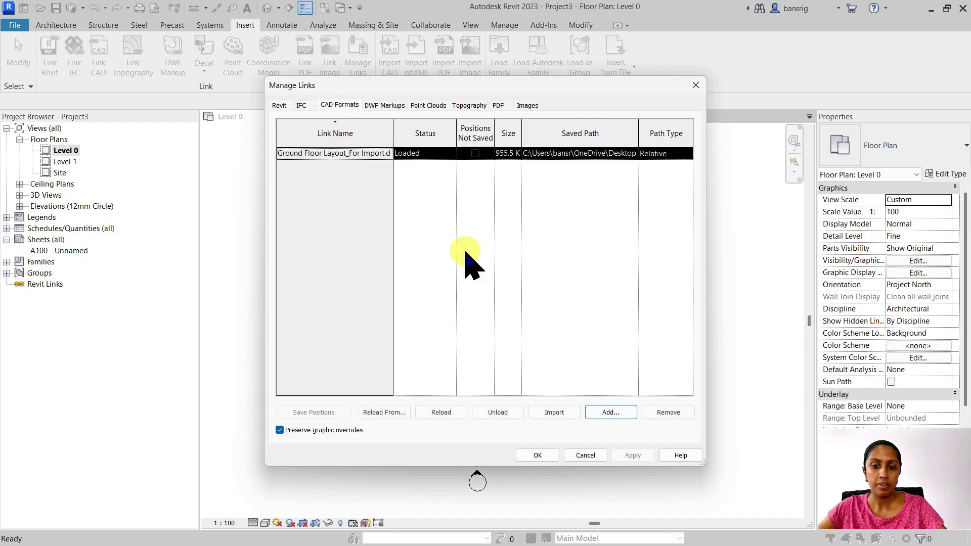
{"action": "left_click", "coordinate": [673, 412]}
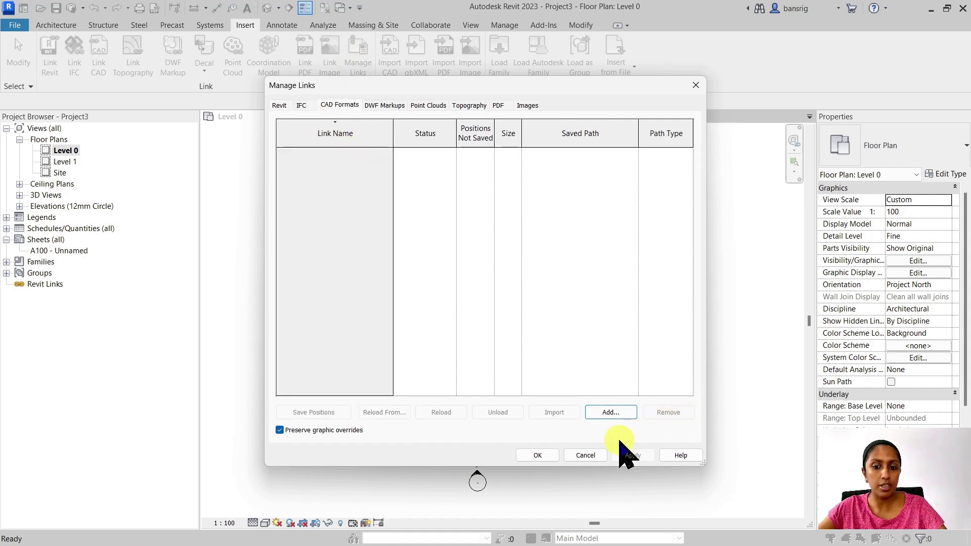
{"action": "left_click", "coordinate": [541, 455]}
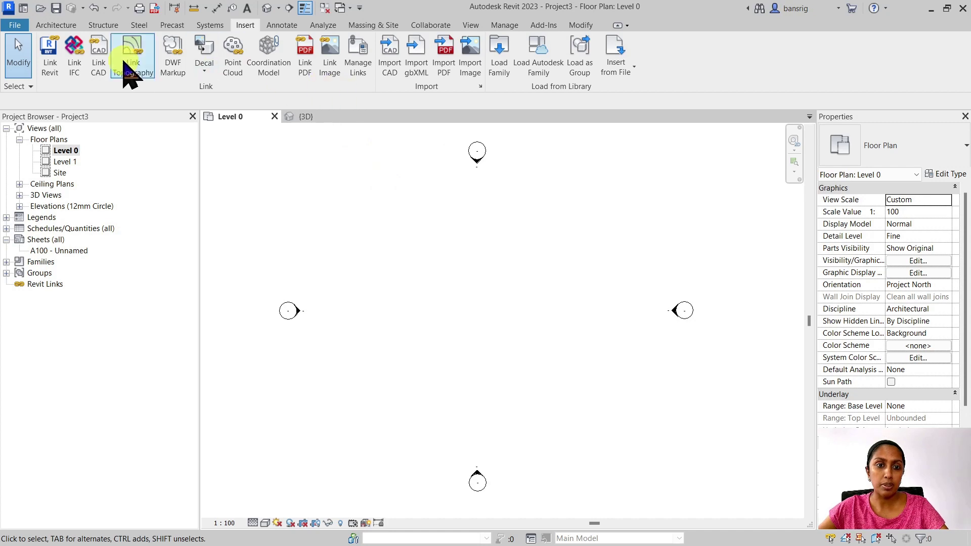
- Reopen Manage Links and confirm the CAD Formats list is now empty
{"action": "left_click", "coordinate": [356, 60]}
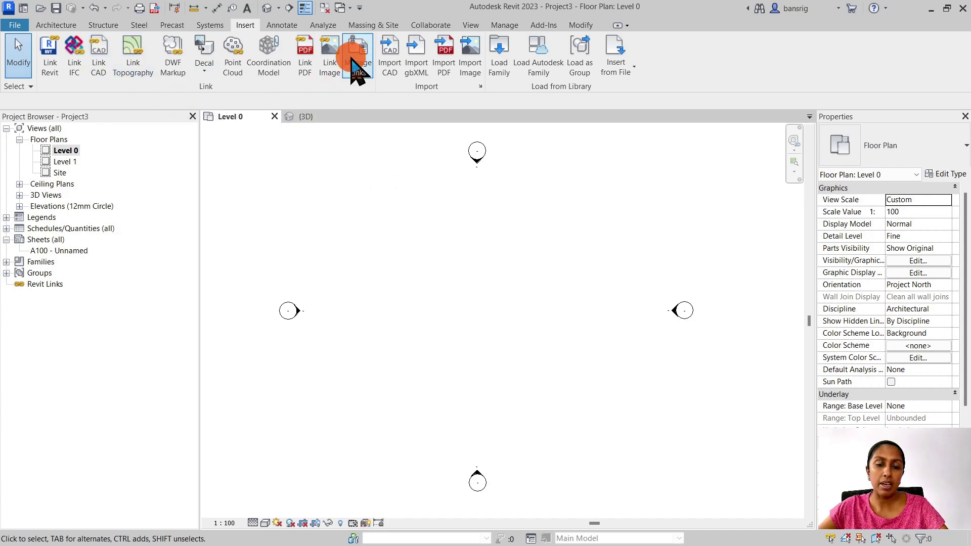
{"action": "left_click", "coordinate": [339, 106]}
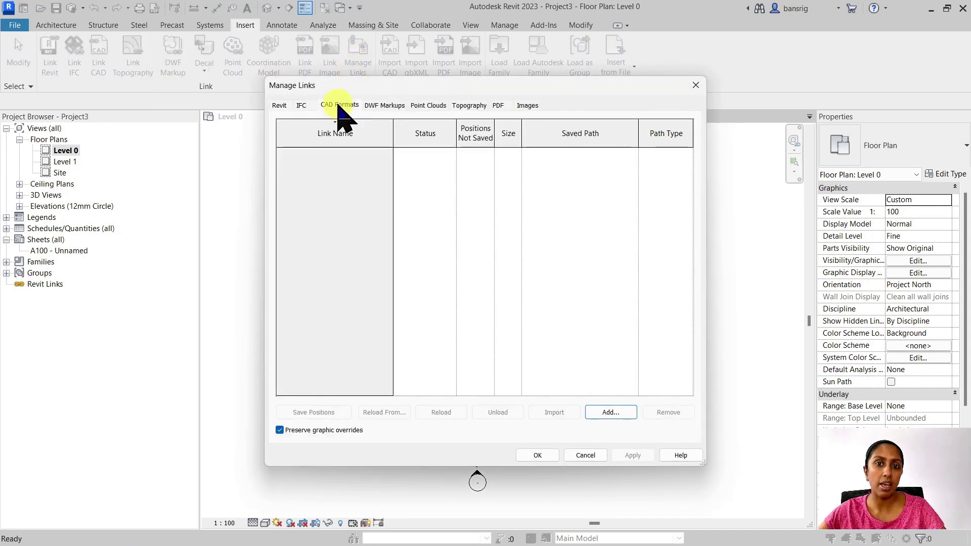